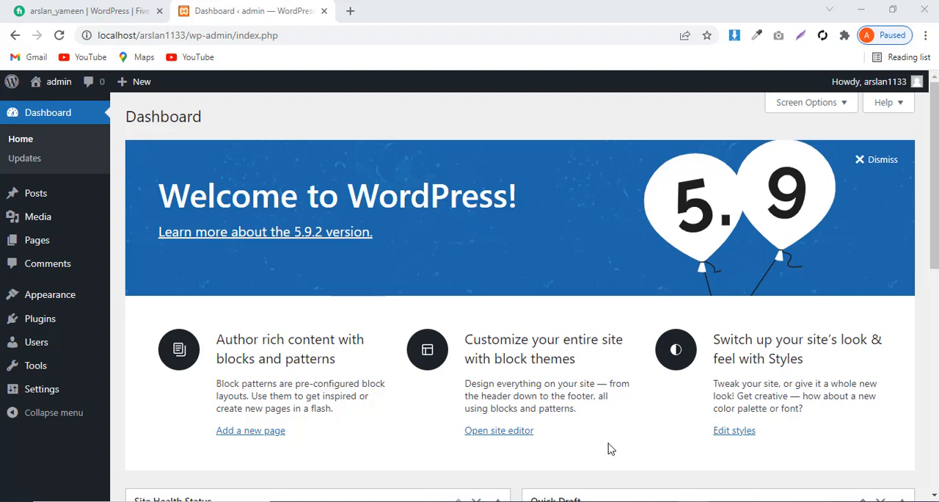
Set the site's timezone to Karachi in the General settings and save the changes
mouse_move(49, 393)
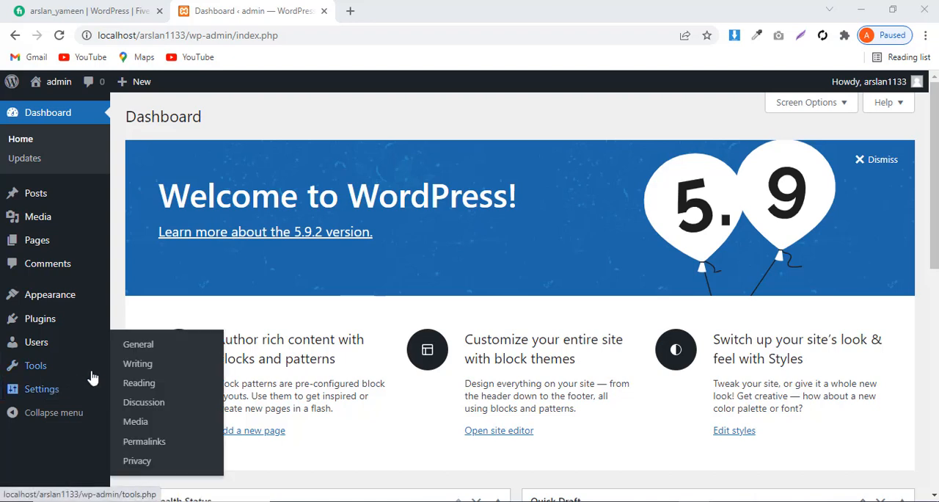
click(134, 351)
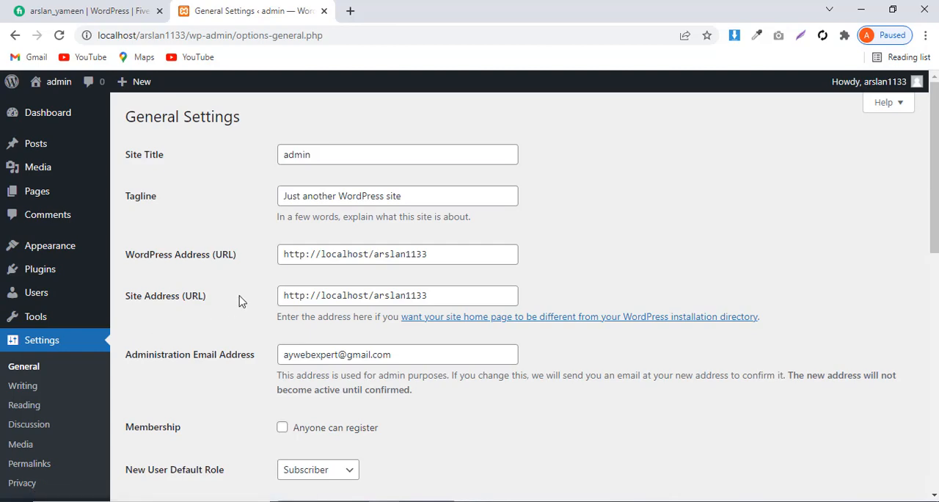
scroll(244, 301, down, 5)
scroll(244, 301, down, 4)
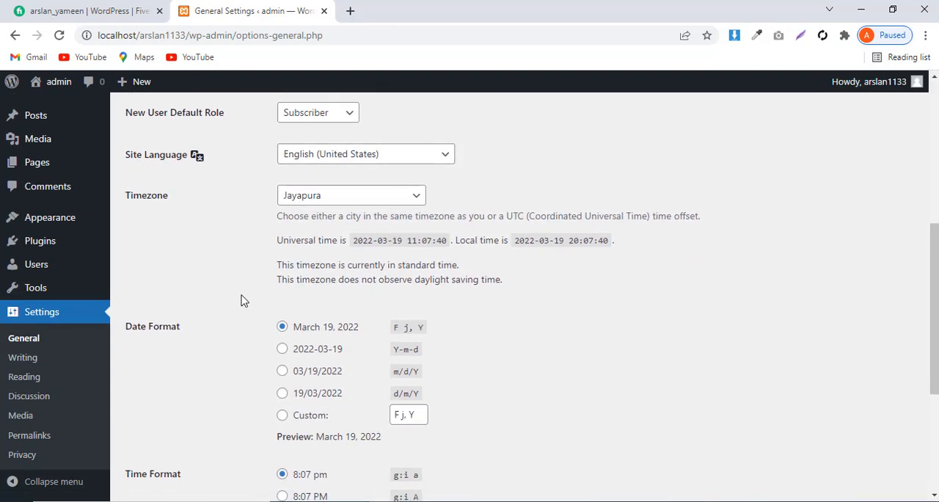
scroll(243, 301, up, 2)
scroll(243, 301, up, 2)
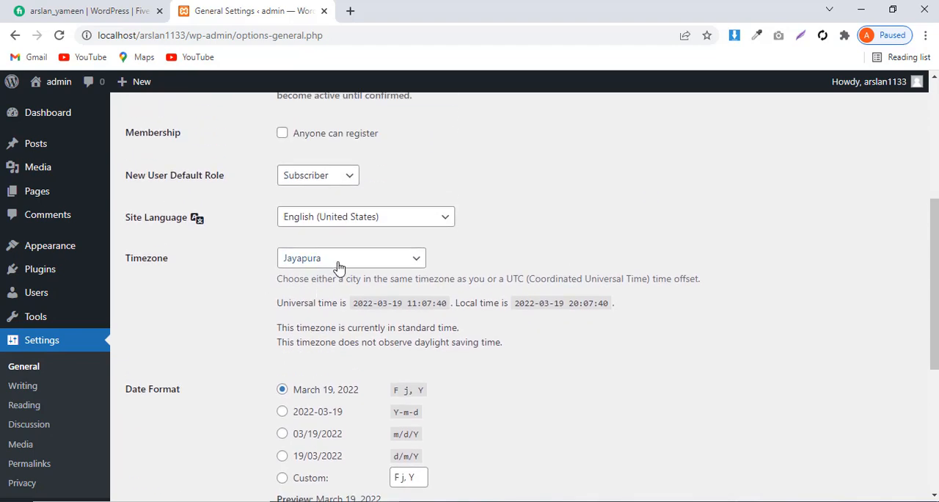
click(337, 265)
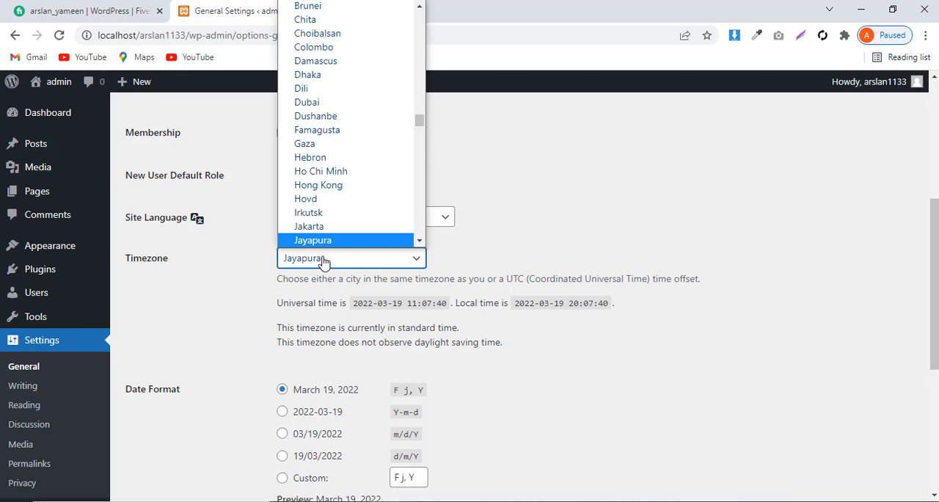
text(raka)
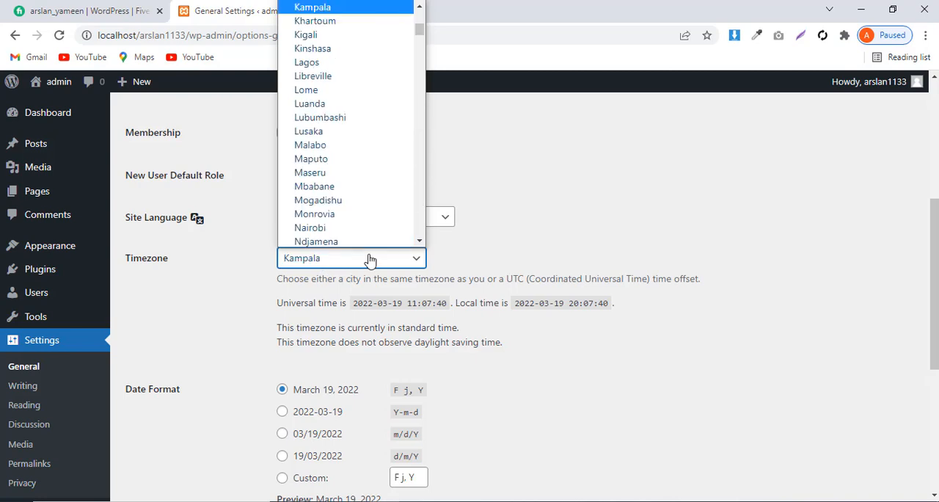
text(rachi)
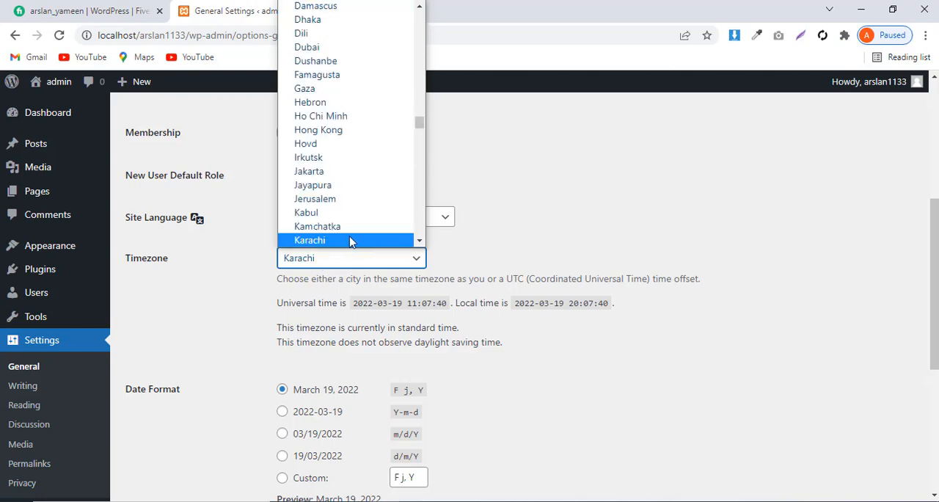
click(350, 243)
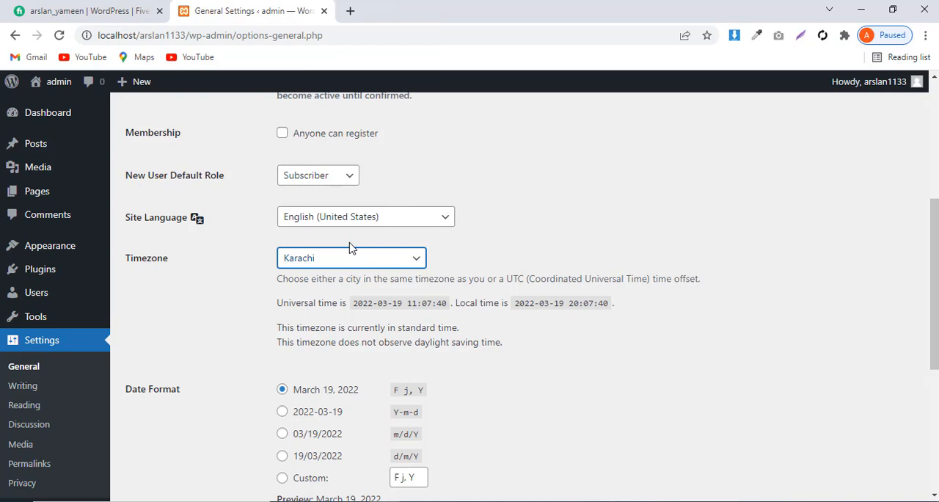
scroll(488, 343, down, 4)
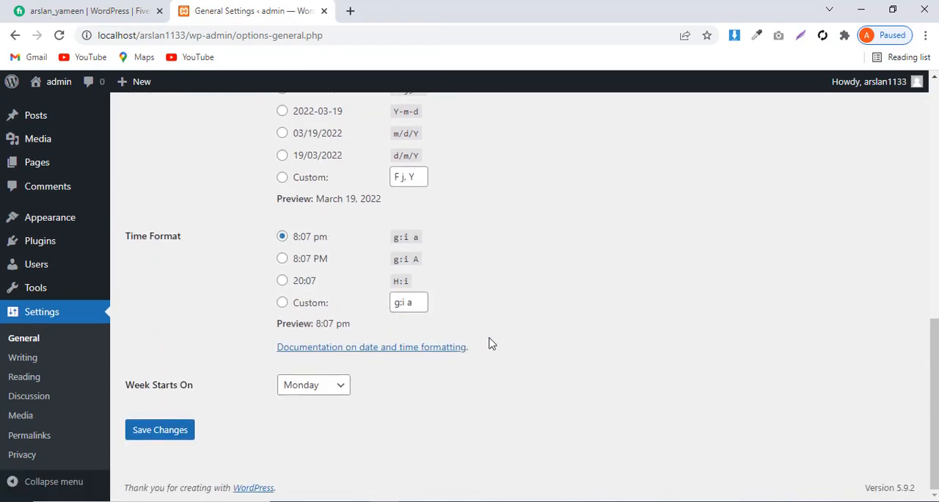
click(175, 437)
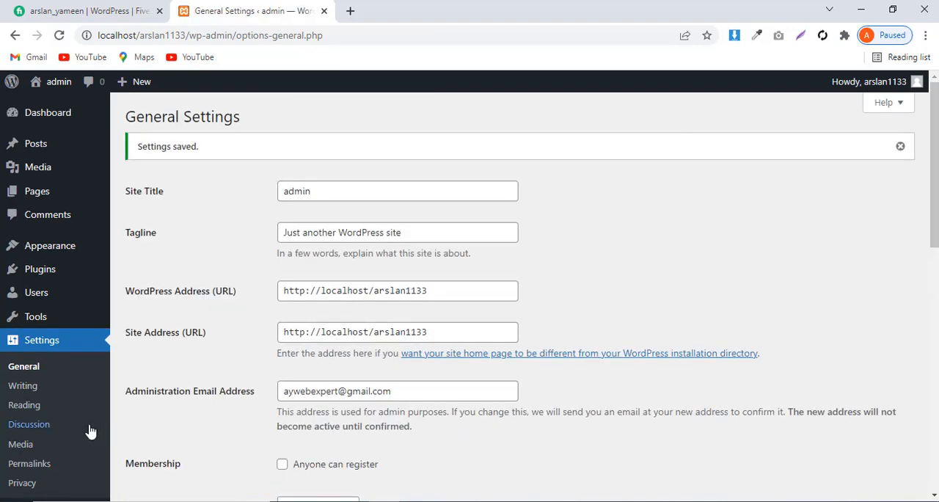
Add a new page titled Home and publish it
click(37, 408)
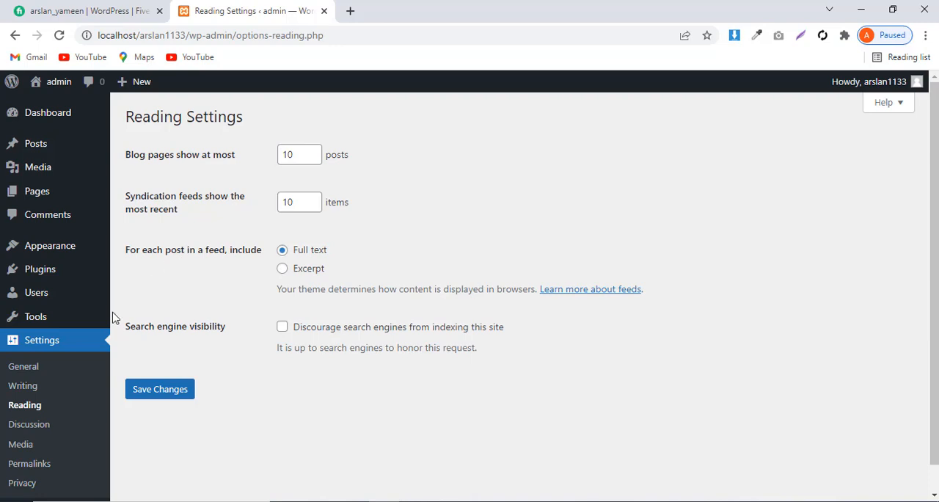
mouse_move(42, 195)
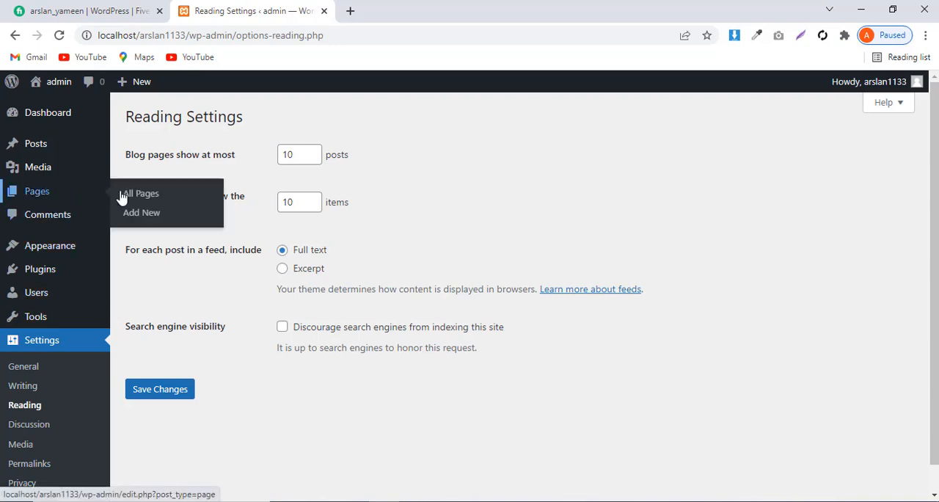
click(153, 195)
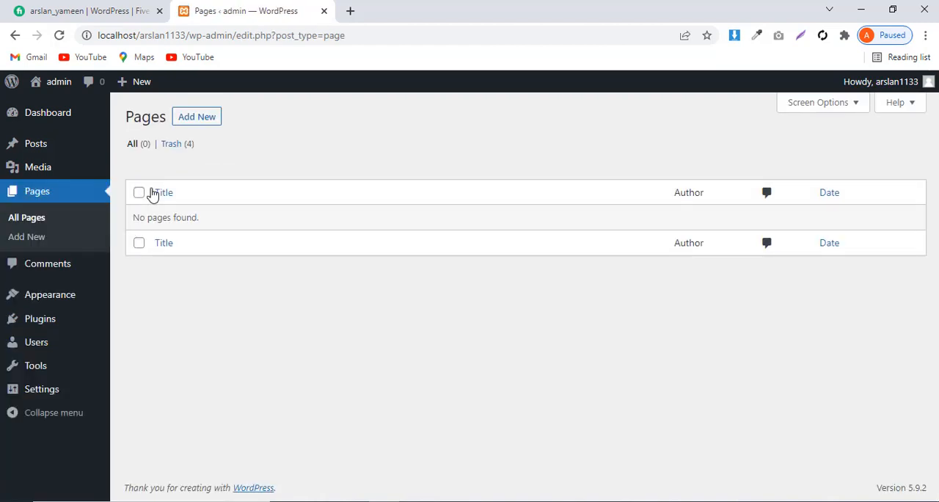
click(192, 119)
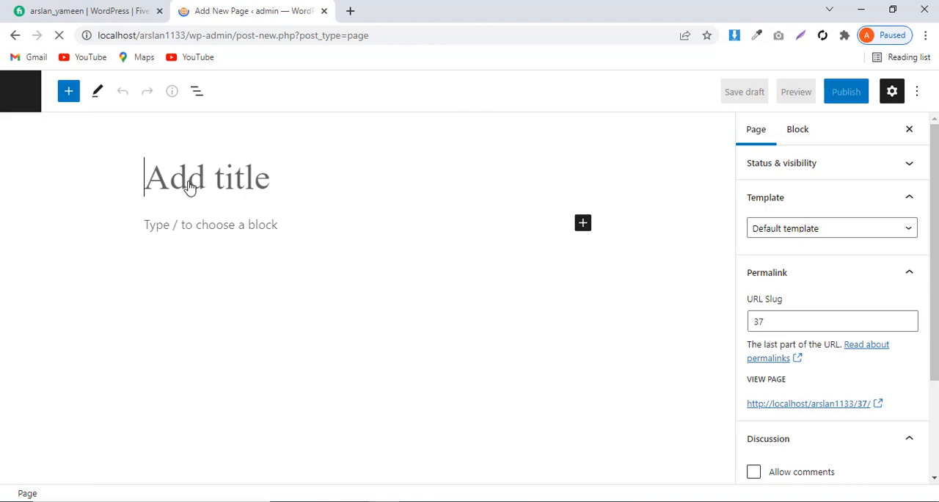
text(H)
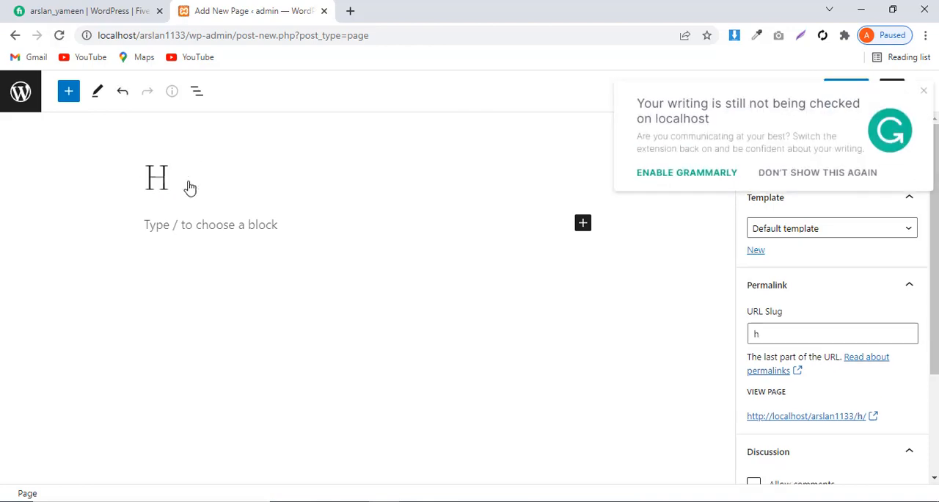
text(ome)
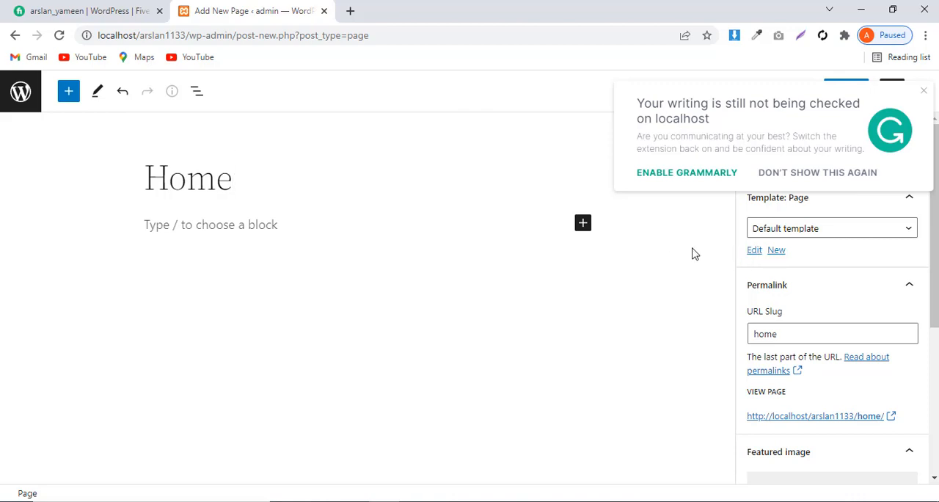
key(Return)
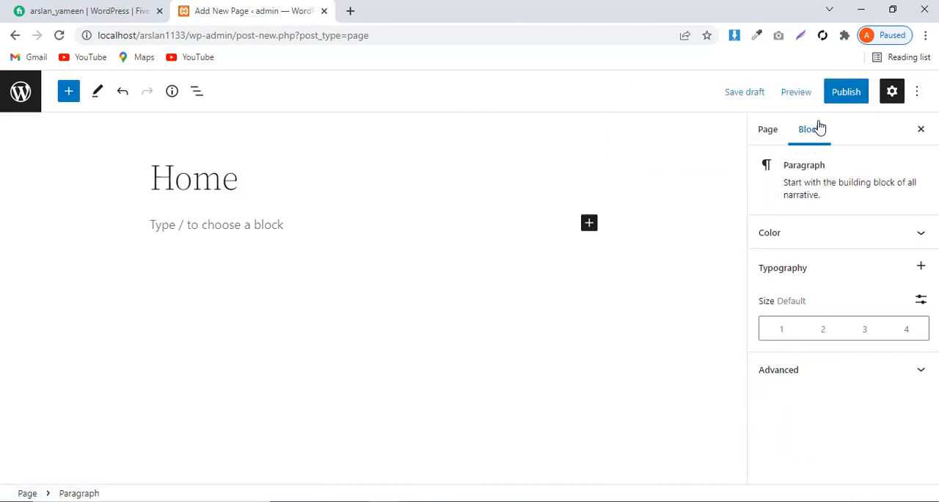
click(847, 94)
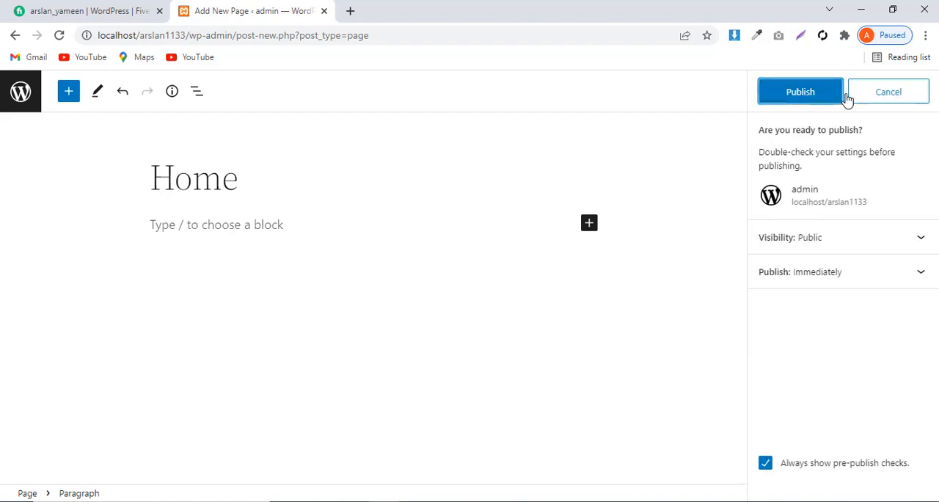
click(800, 93)
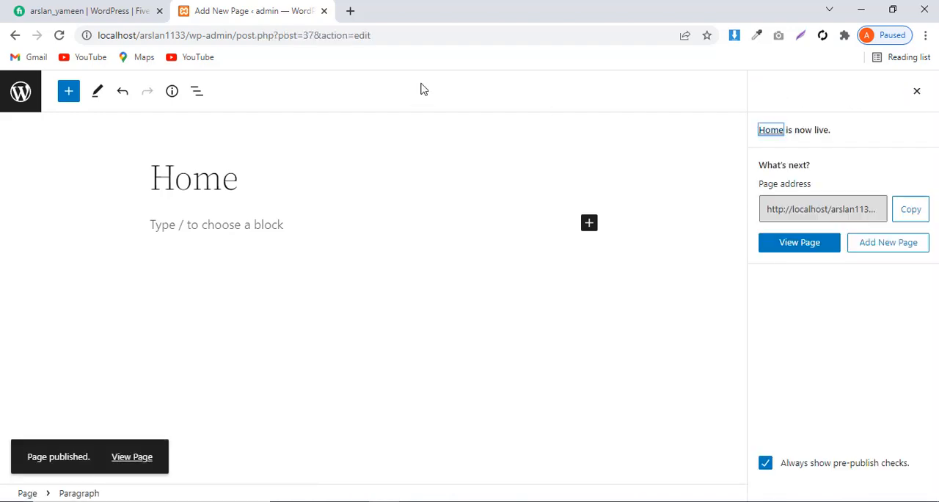
Return to the refreshed Reading settings, make the static page Home the site's homepage, and save the changes
click(13, 37)
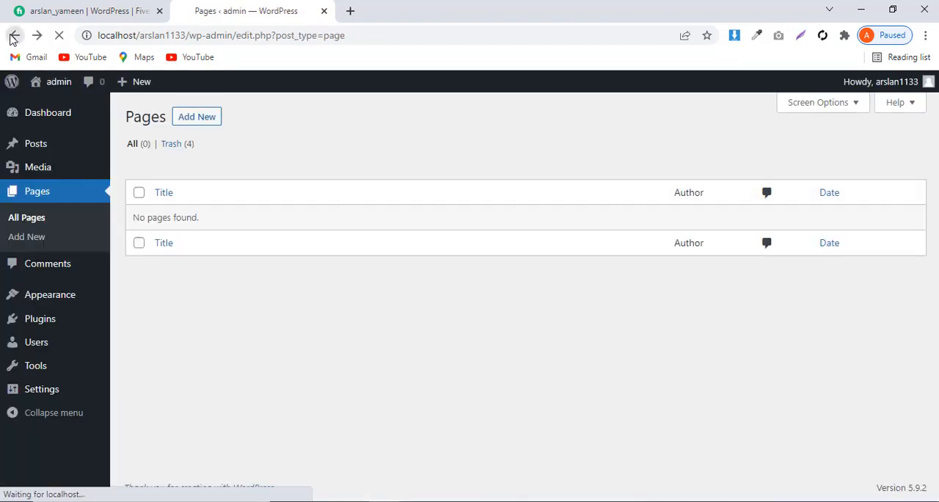
click(13, 36)
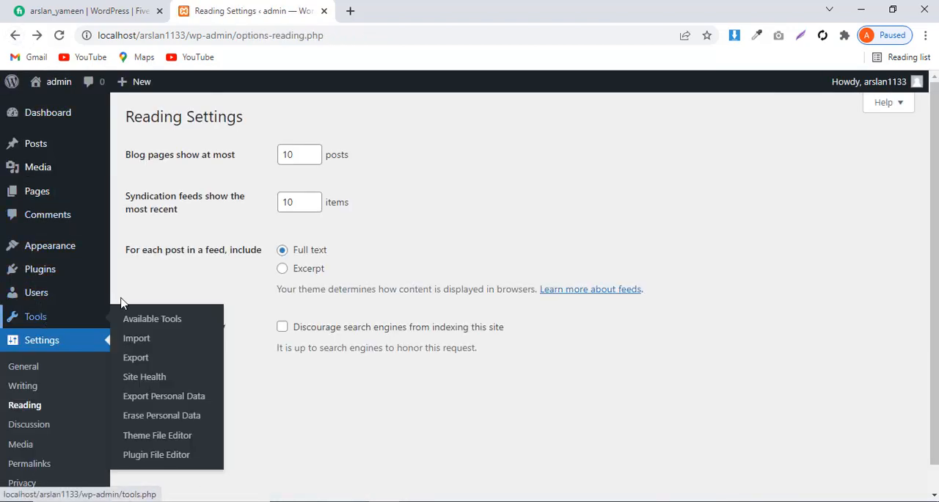
mouse_move(64, 90)
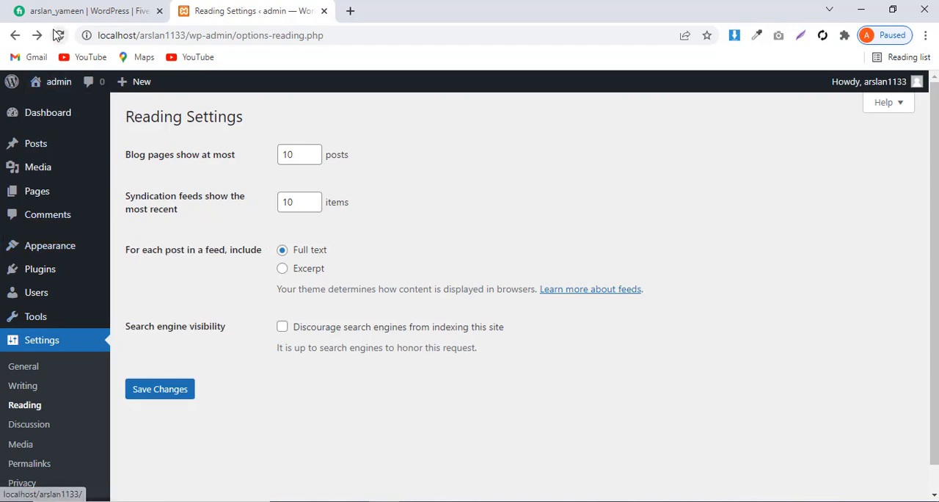
click(60, 35)
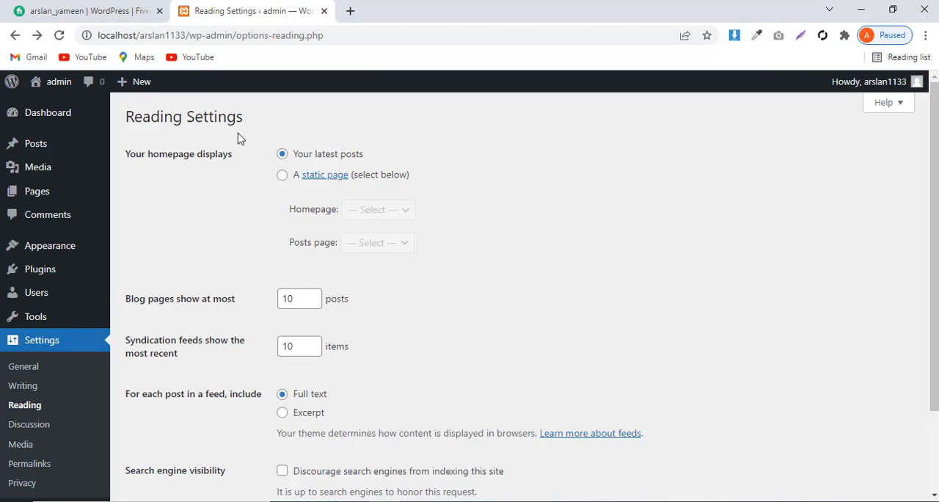
click(284, 177)
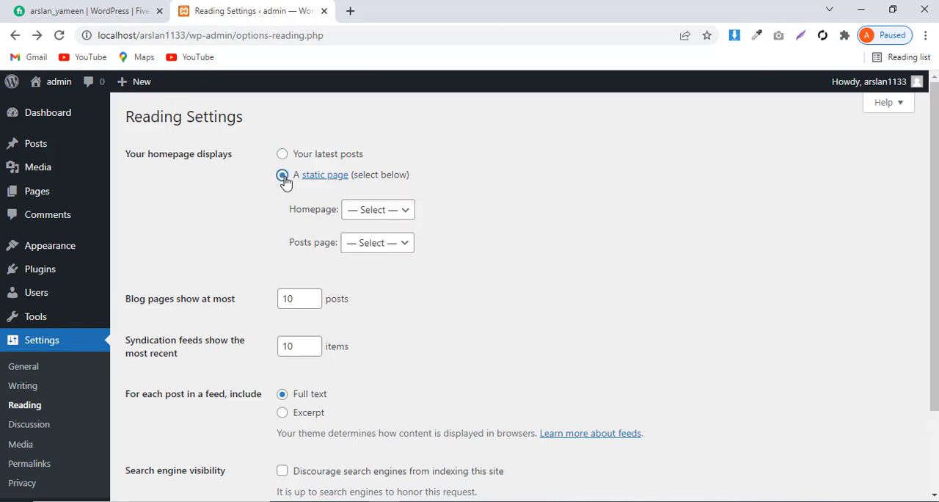
click(373, 213)
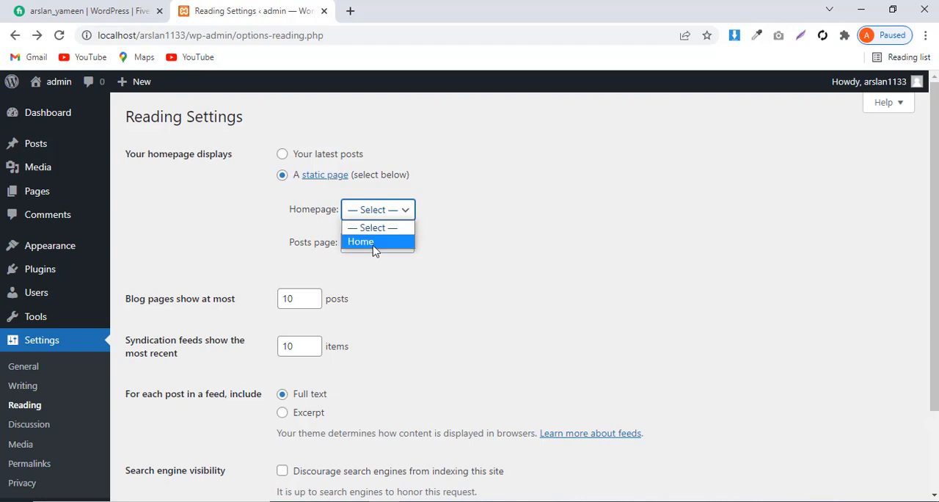
click(374, 242)
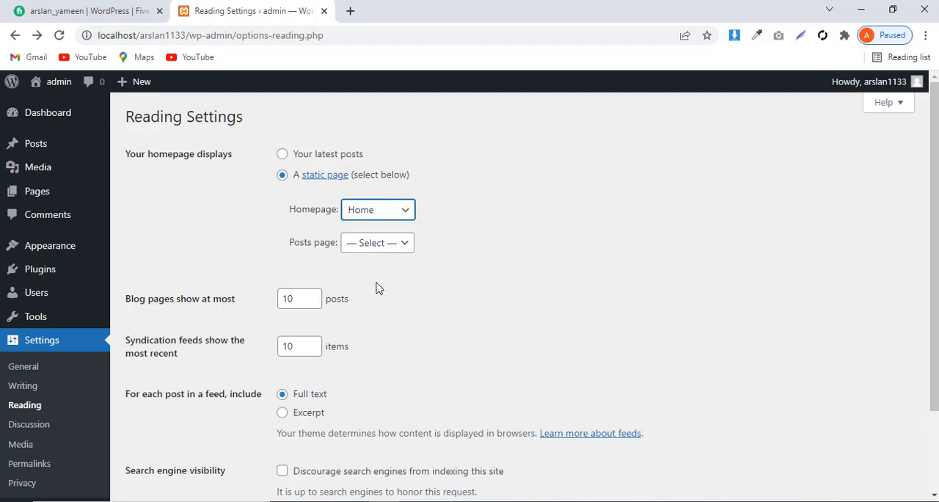
scroll(376, 289, down, 2)
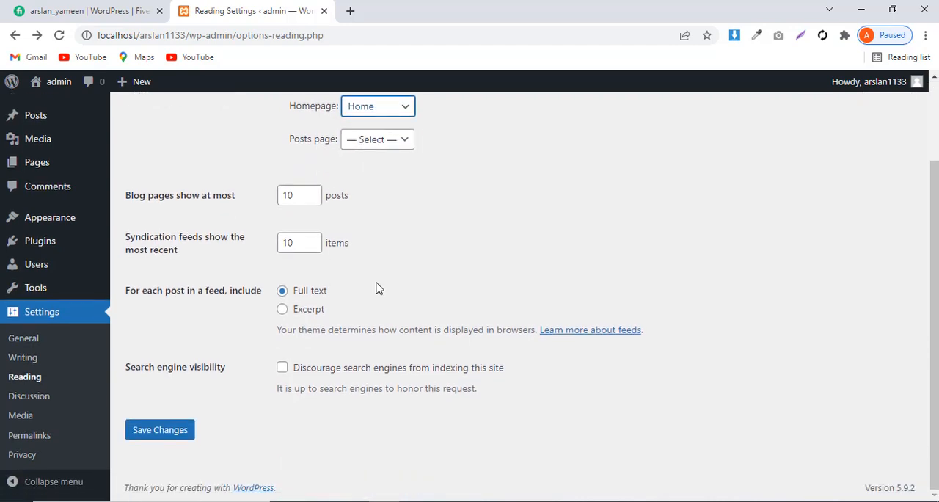
click(173, 432)
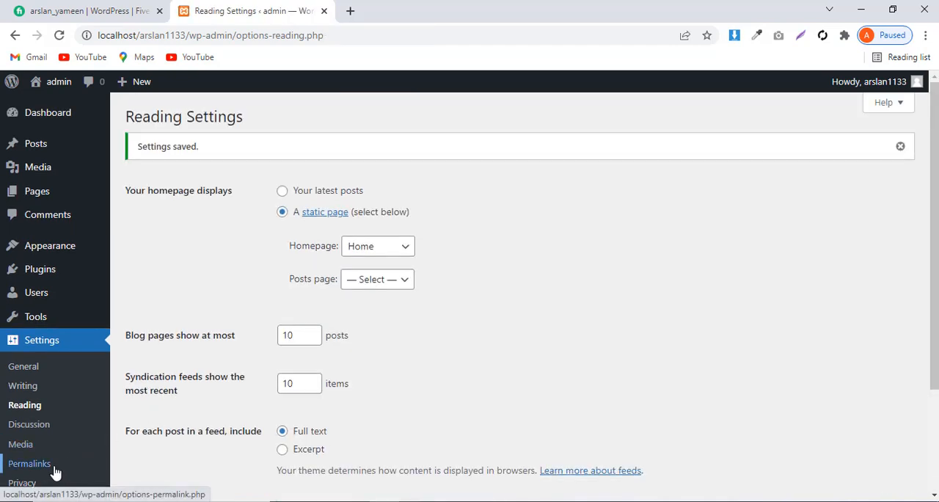
Set the permalink structure to Post name and save the changes
click(40, 466)
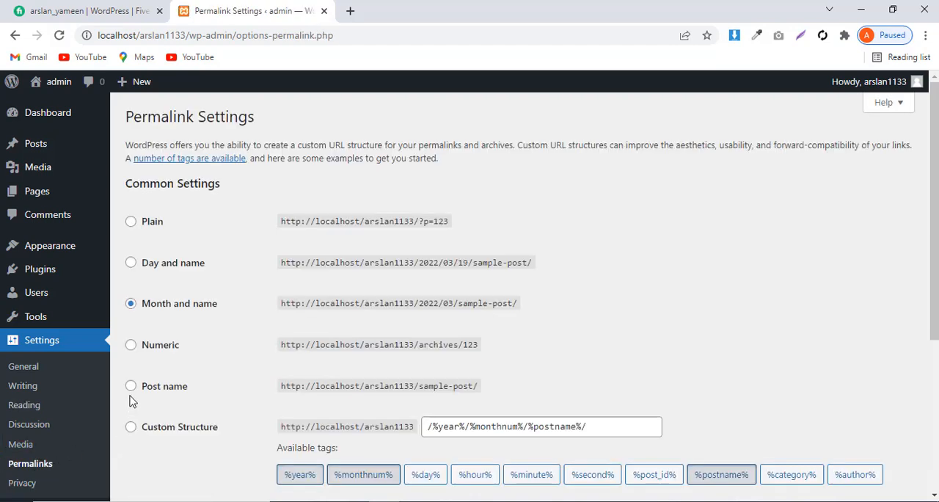
click(131, 389)
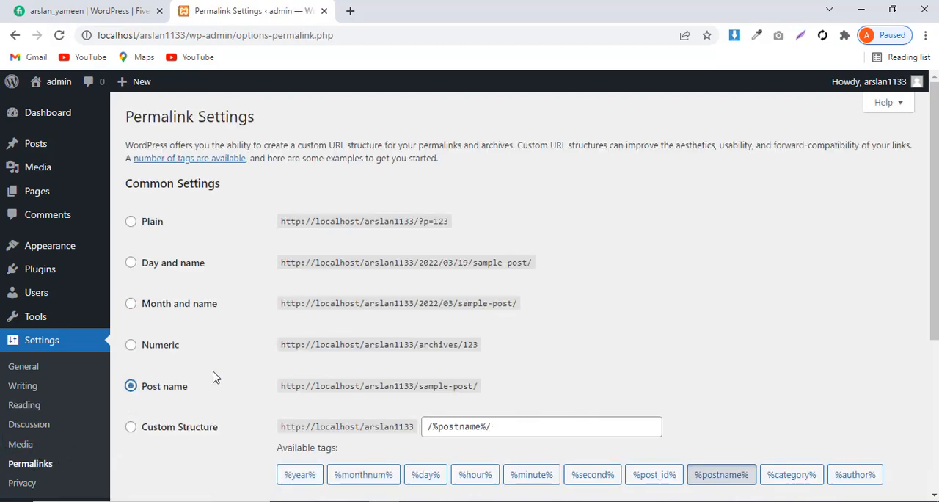
scroll(244, 373, down, 3)
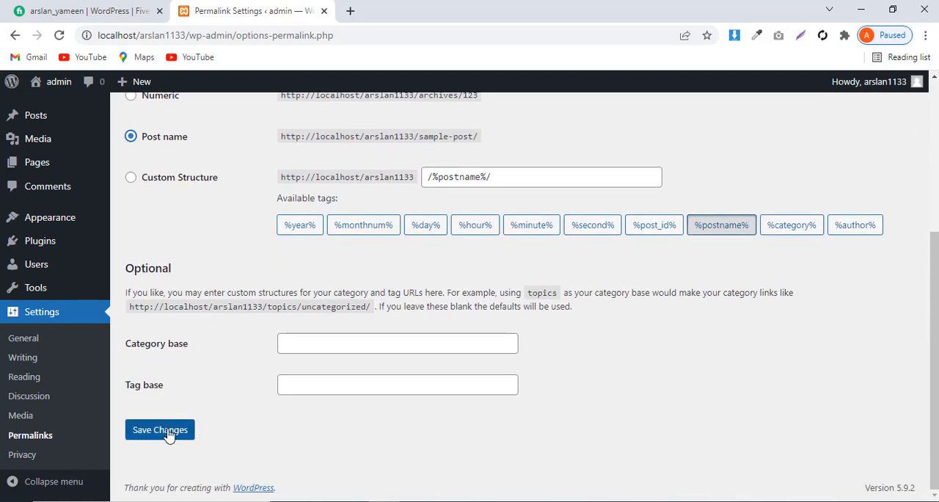
click(165, 432)
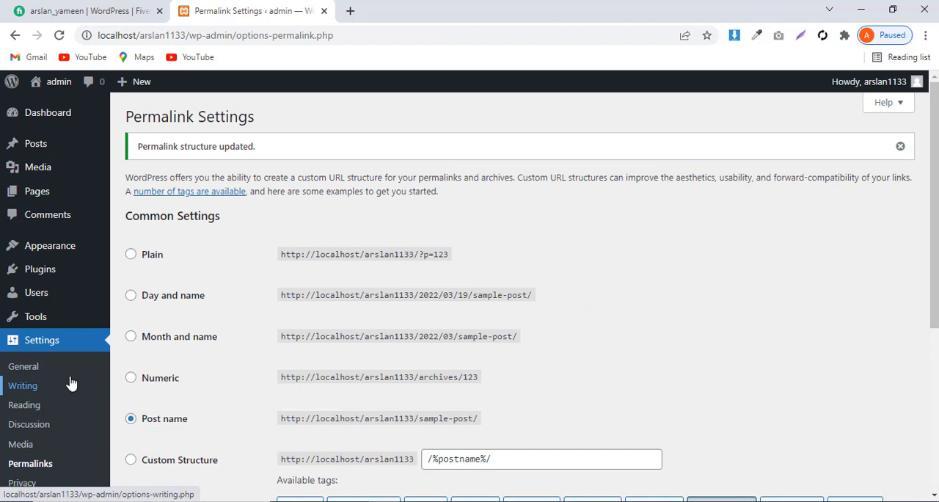
Start a new user account from the Users list and replace the prefilled username with the new user's username
mouse_move(50, 301)
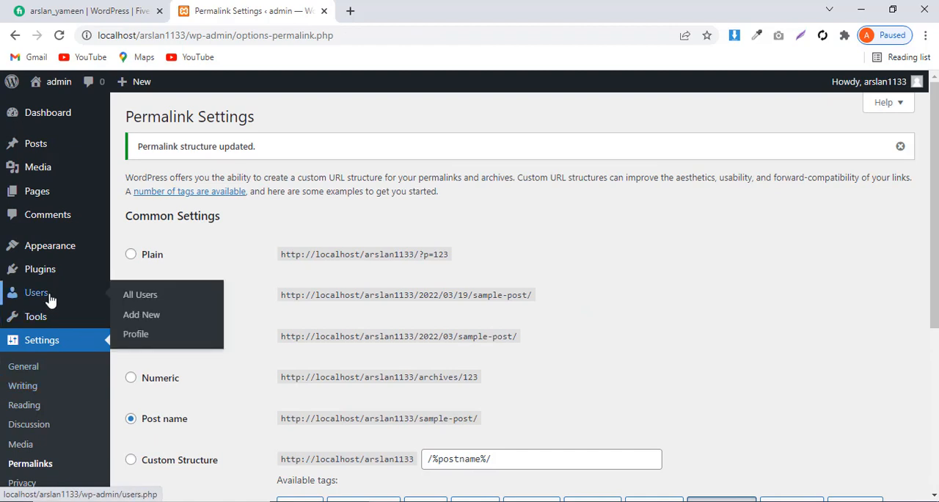
click(134, 296)
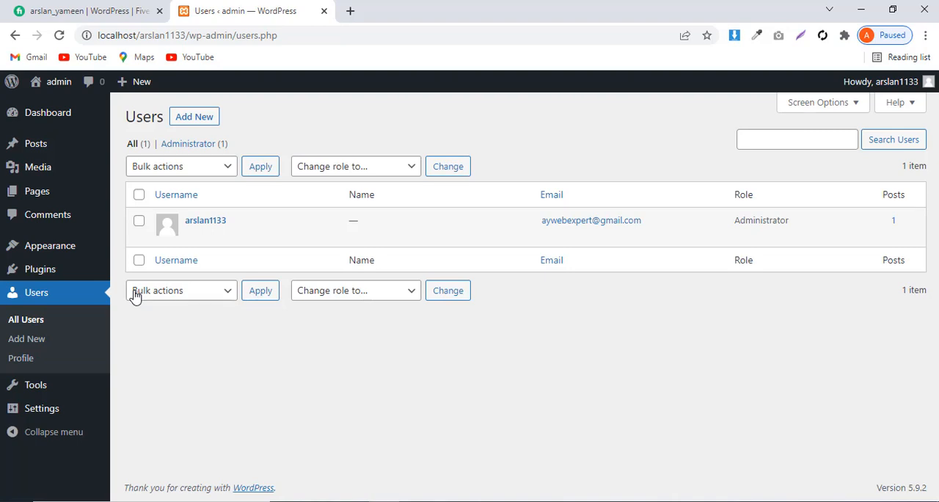
click(192, 122)
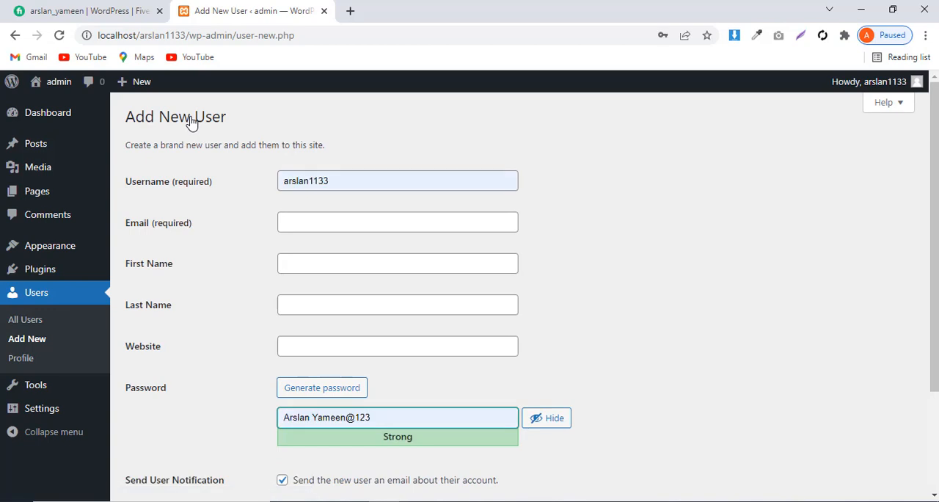
click(342, 181)
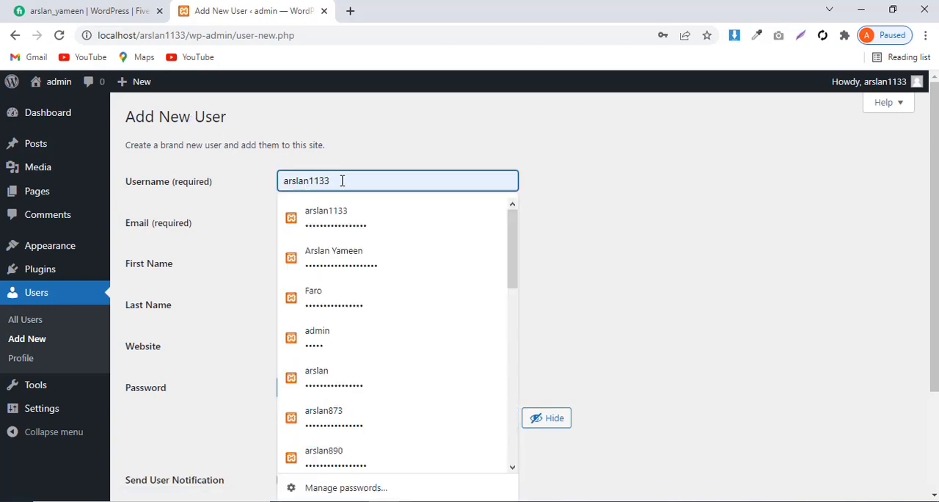
key(BackSpace)
key(BackSpace)
key(BackSpace)
key(BackSpace)
key(BackSpace)
key(BackSpace)
key(BackSpace)
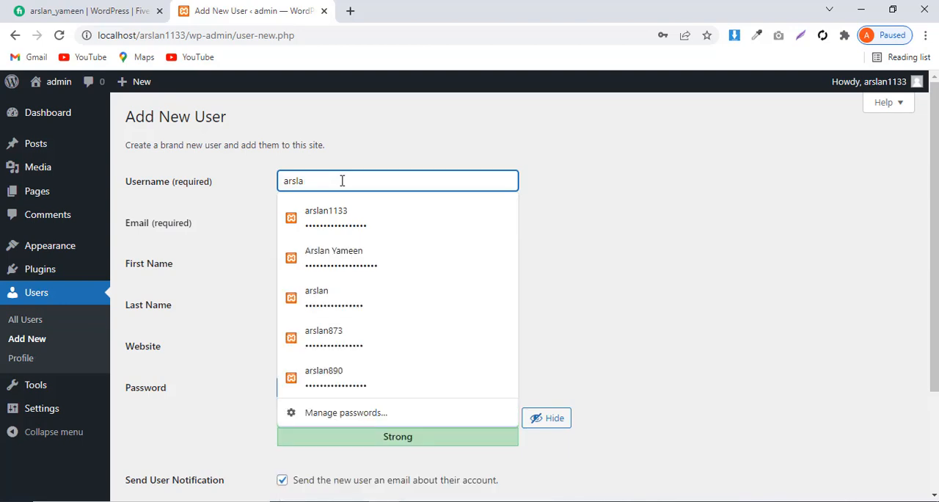
key(BackSpace)
key(BackSpace)
key(BackSpace)
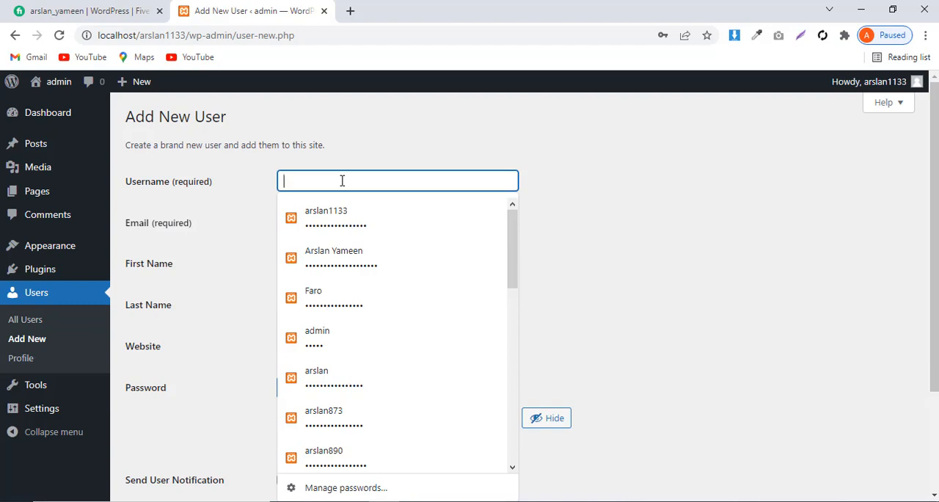
text(ah)
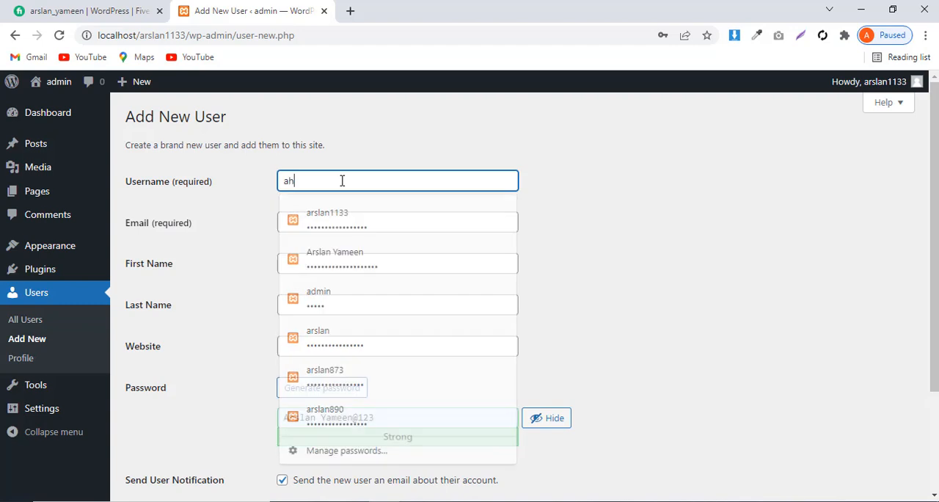
text(mad)
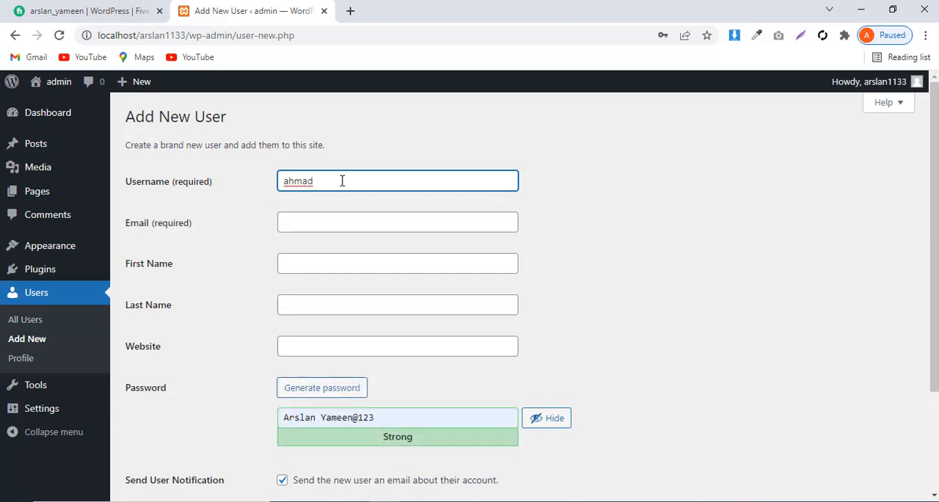
Fill in the new user's email, first name and last name using the suggested autofill entries
click(313, 218)
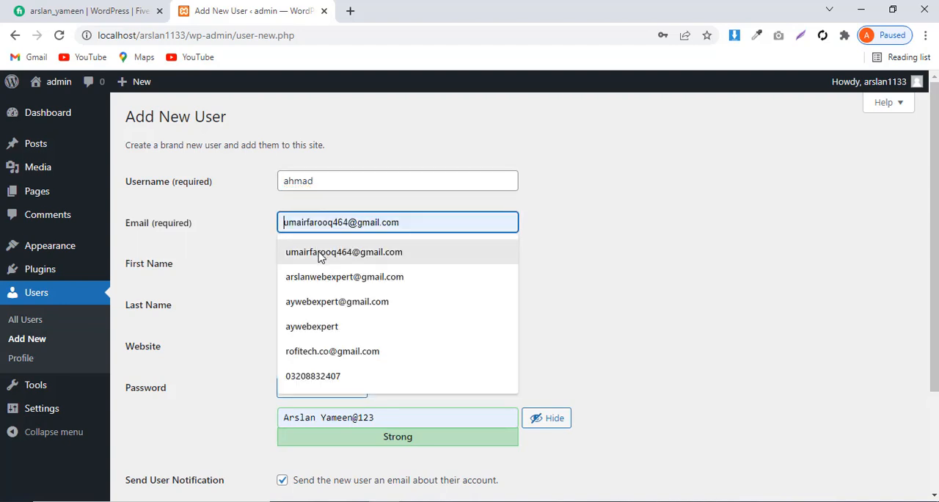
click(319, 253)
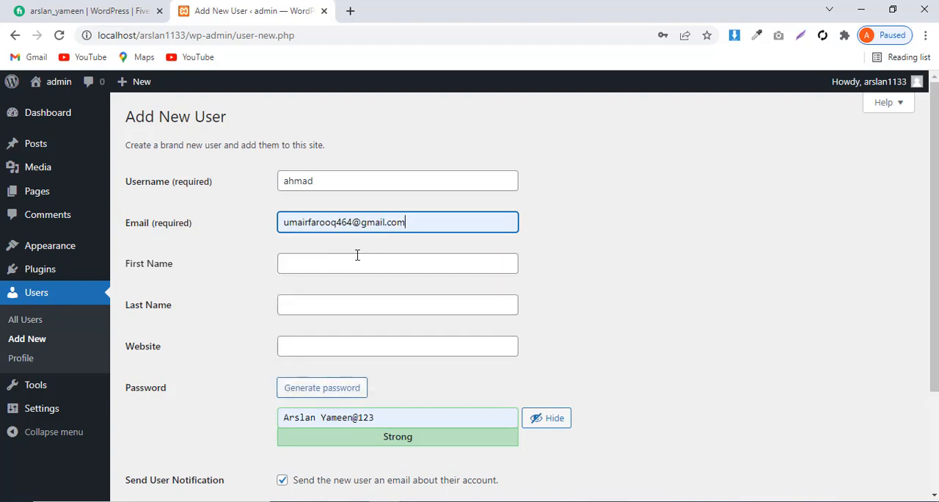
click(311, 264)
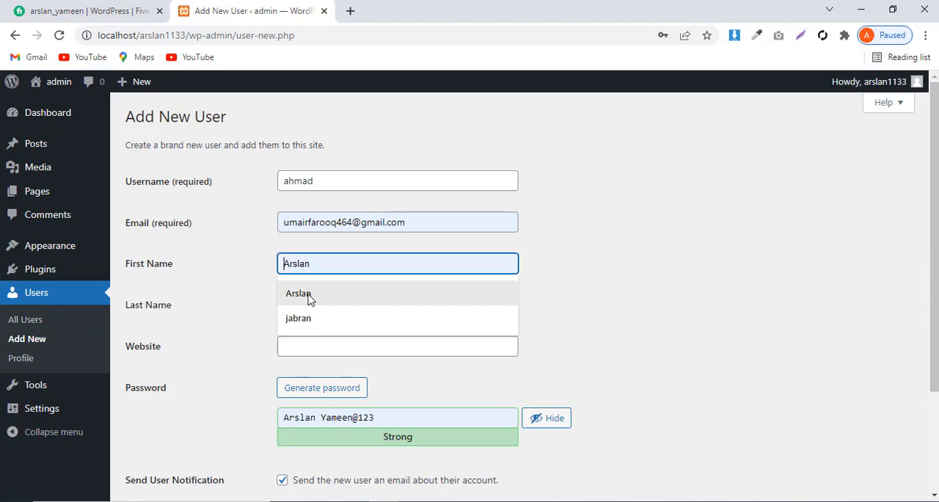
click(308, 298)
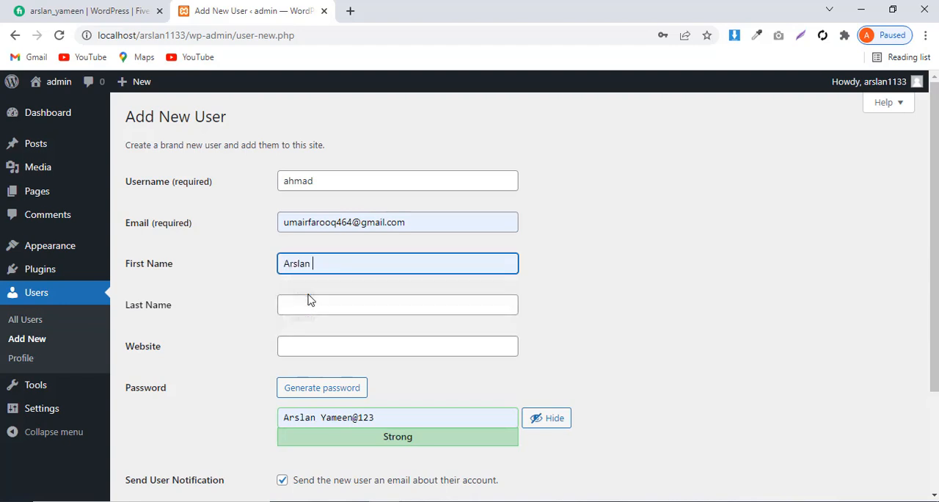
click(308, 305)
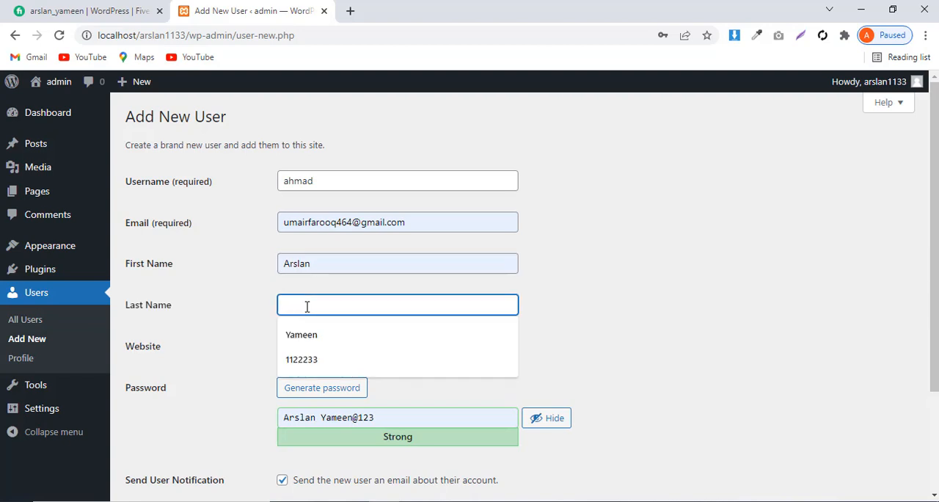
click(308, 335)
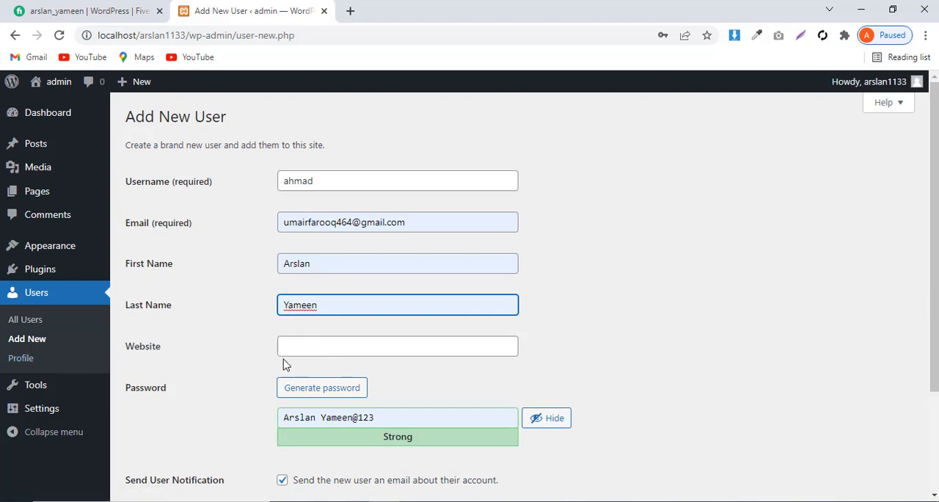
Replace the prefilled account password with a new one and create the user as a Subscriber, saving the login in the browser
scroll(314, 389, down, 3)
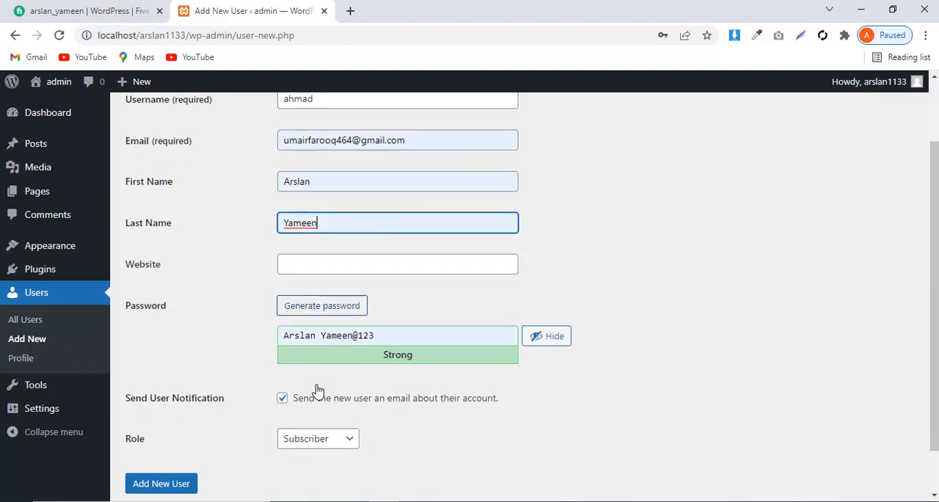
click(557, 291)
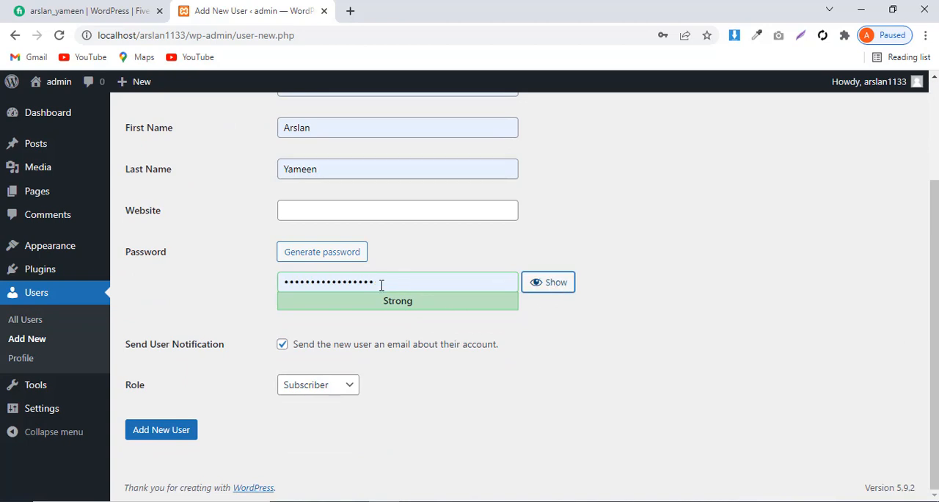
drag(381, 285, 272, 288)
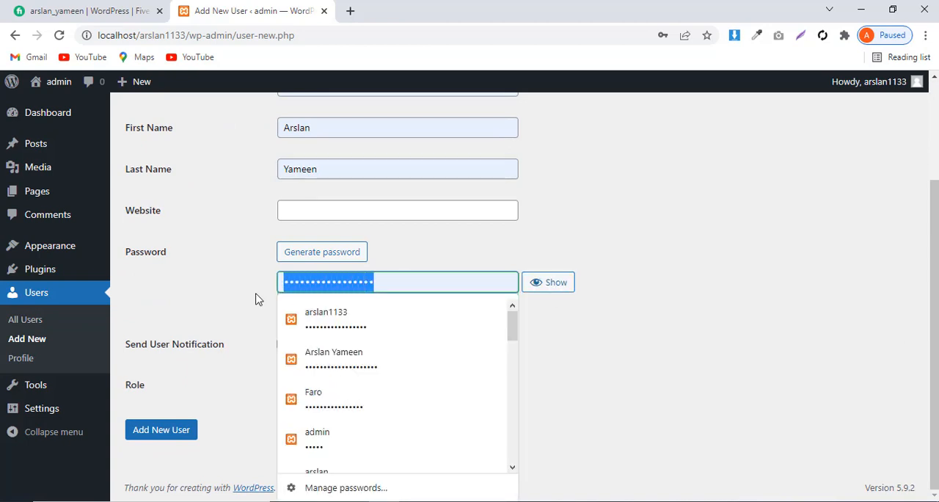
key(BackSpace)
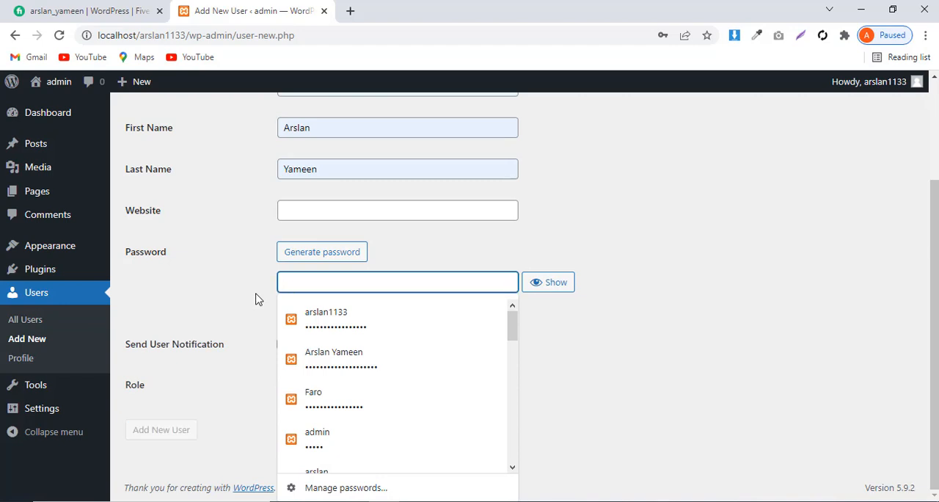
text(aa)
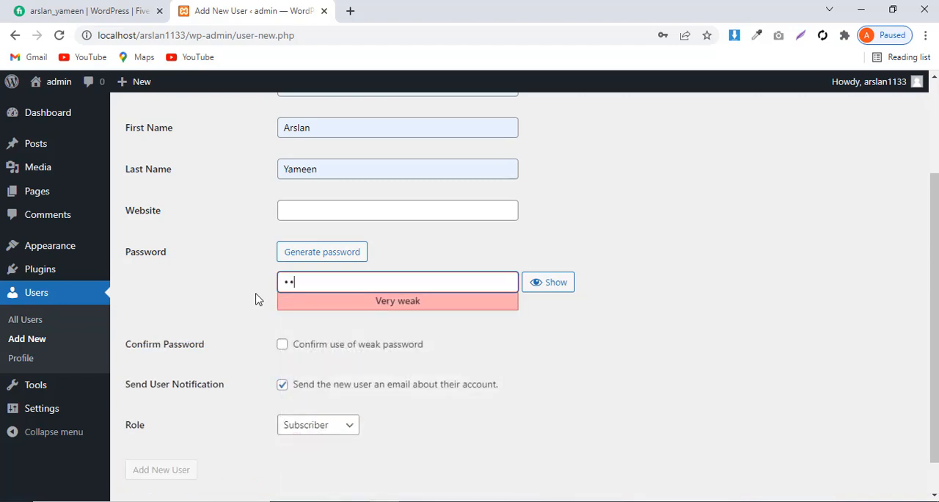
text(aaaaaaaaaaa)
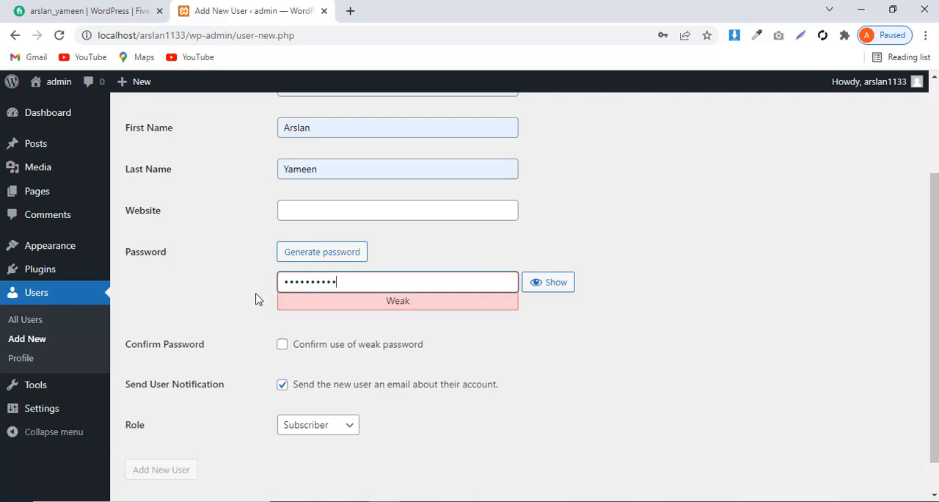
text(a)
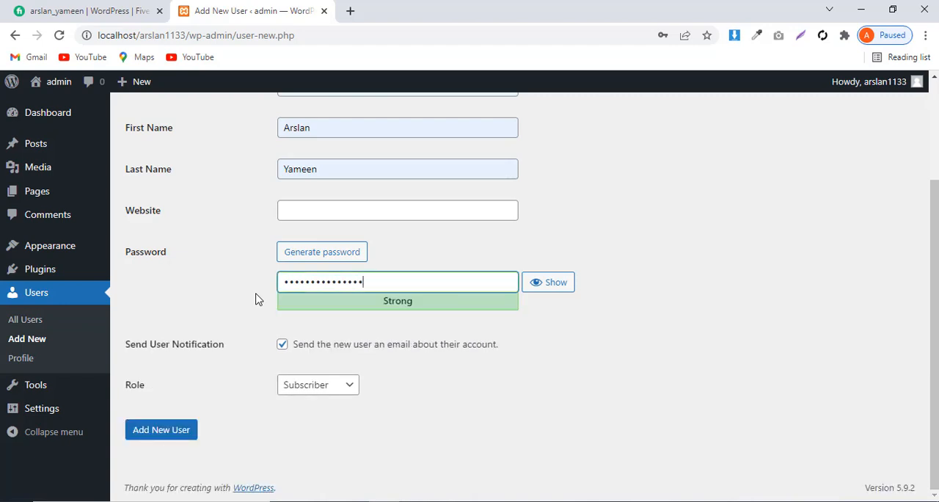
text(aaa)
click(168, 435)
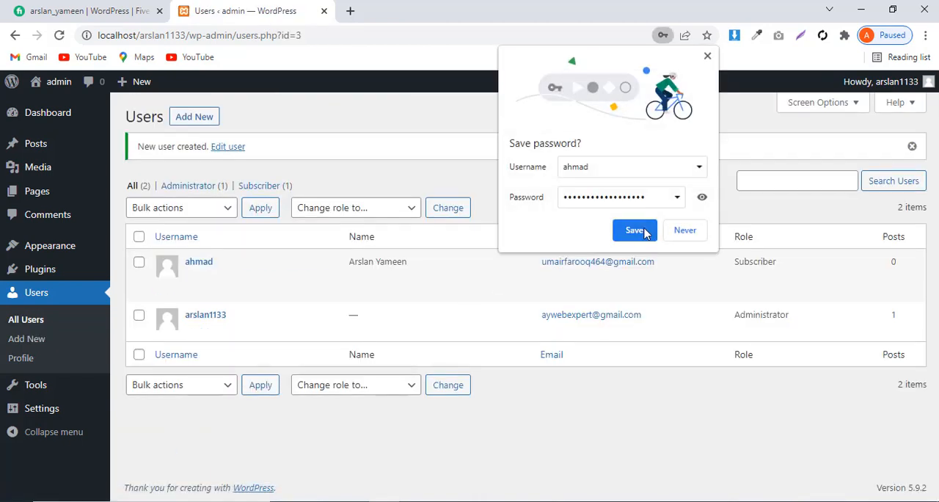
click(636, 231)
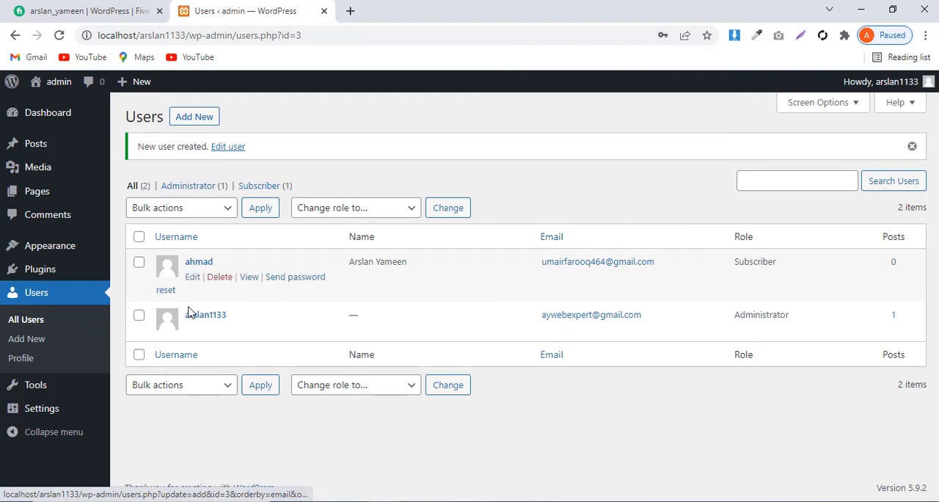
mouse_move(188, 274)
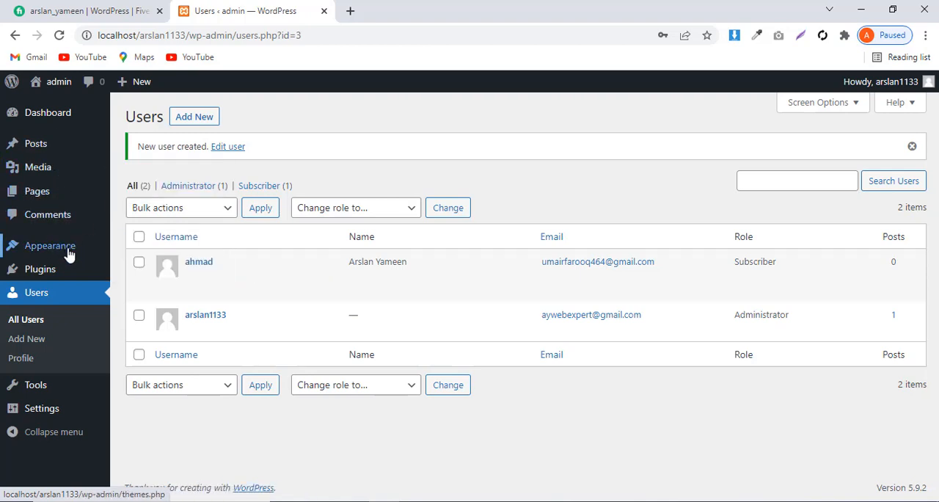
mouse_move(5, 250)
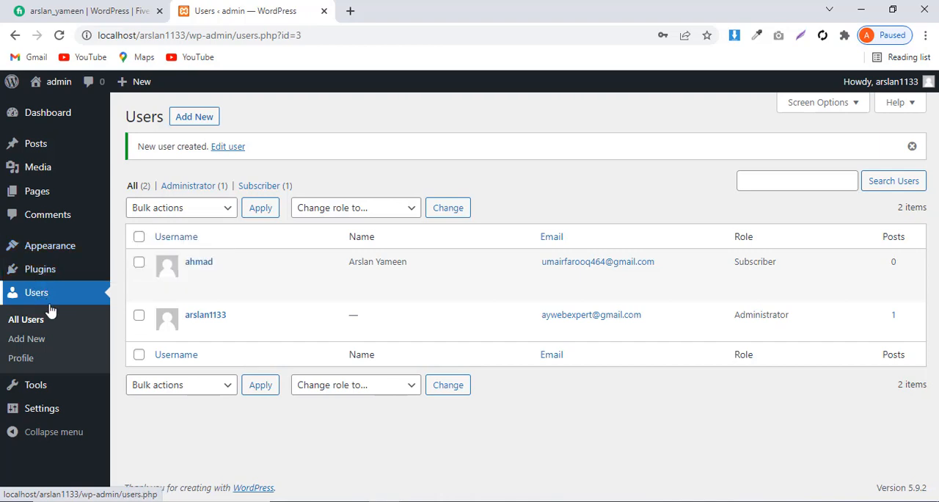
mouse_move(66, 422)
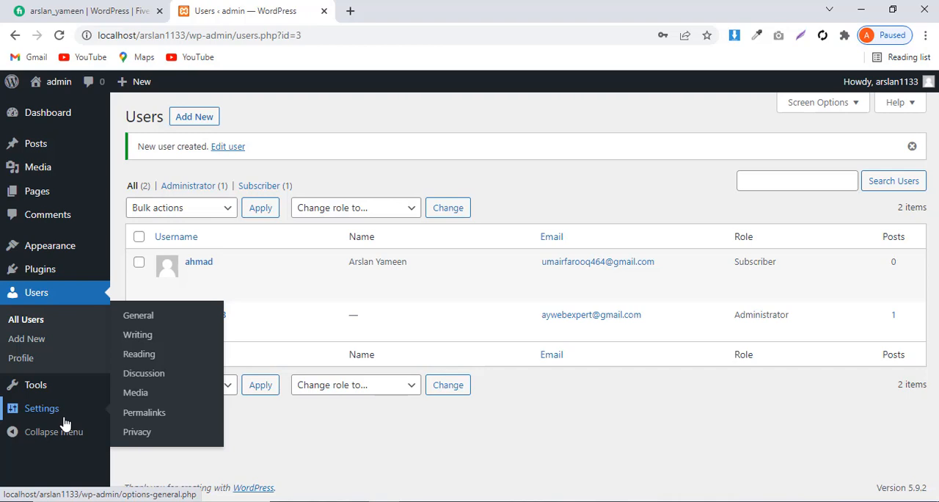
Search the plugin directory for elementor, then install and activate the Elementor Website Builder plugin
mouse_move(42, 269)
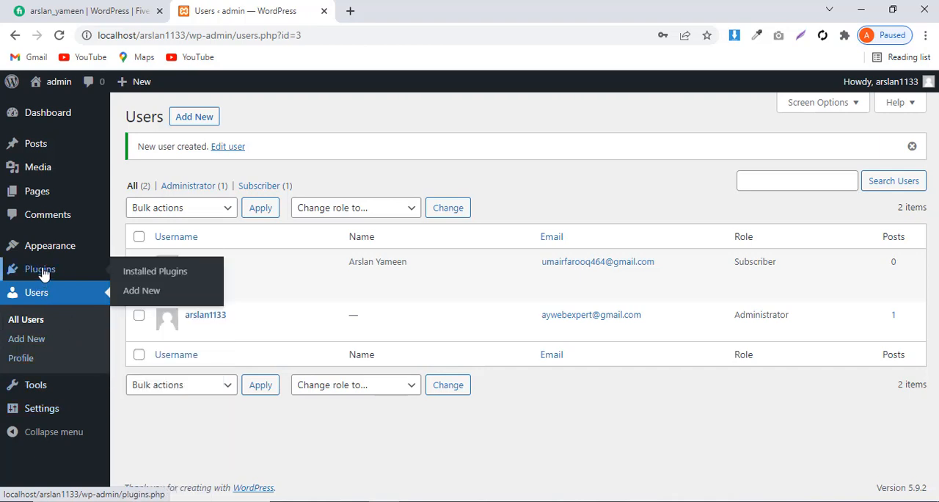
click(157, 271)
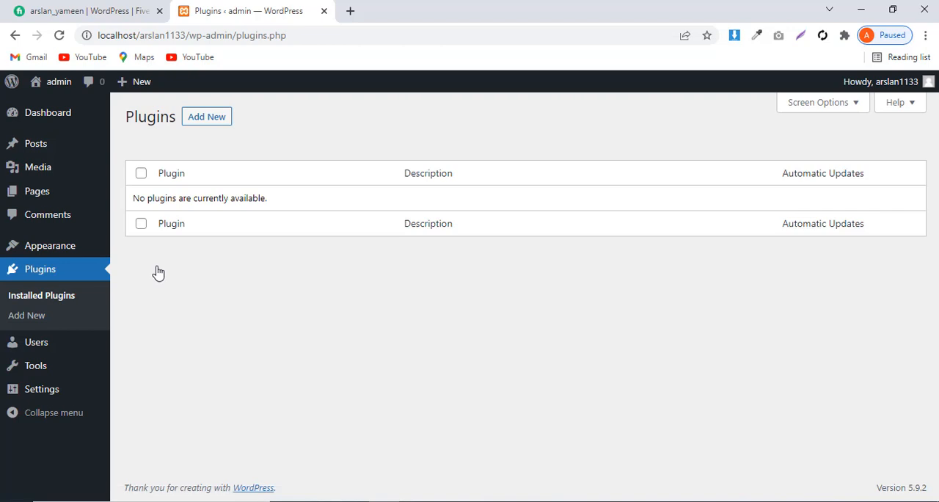
click(203, 121)
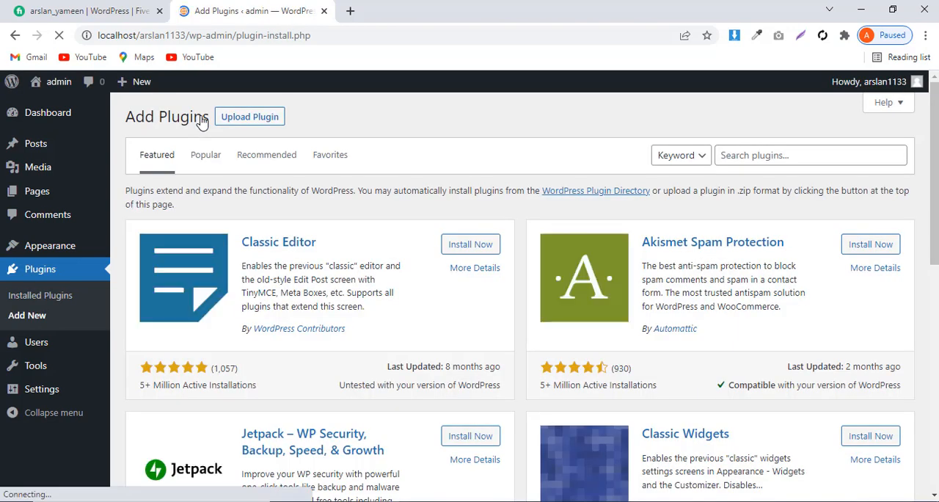
click(731, 158)
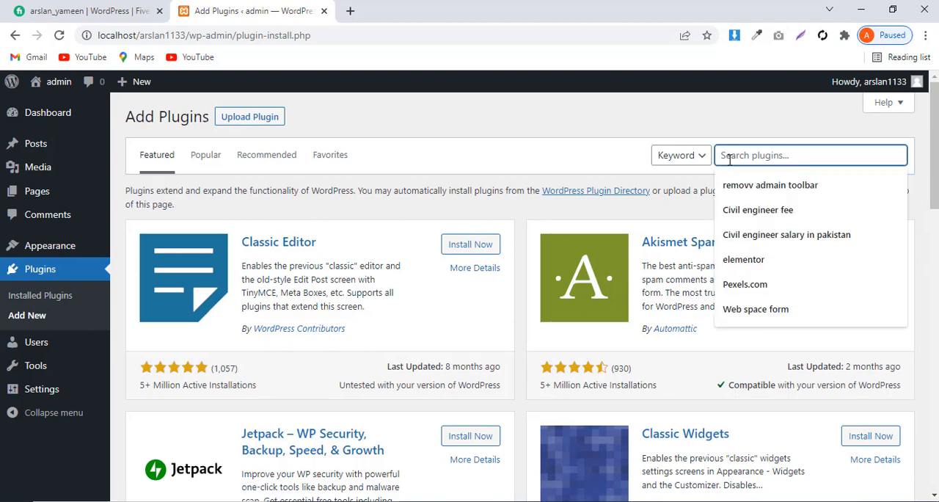
click(744, 260)
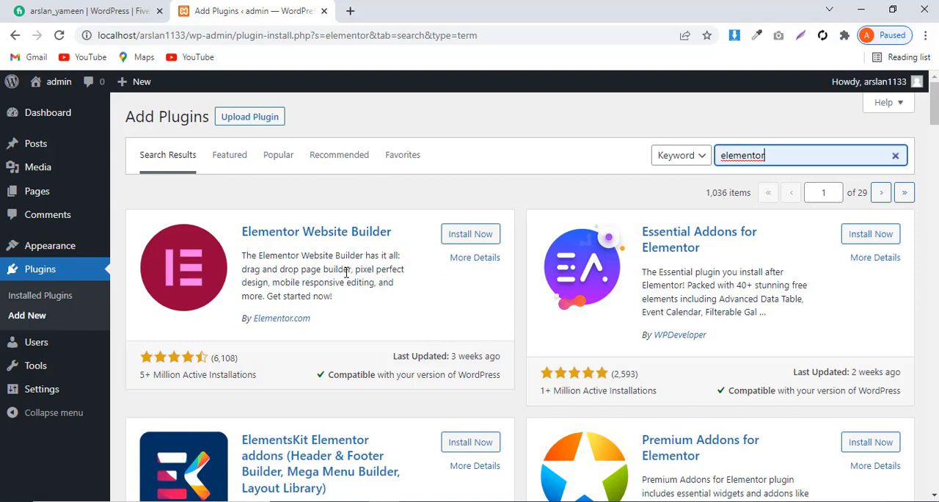
click(470, 235)
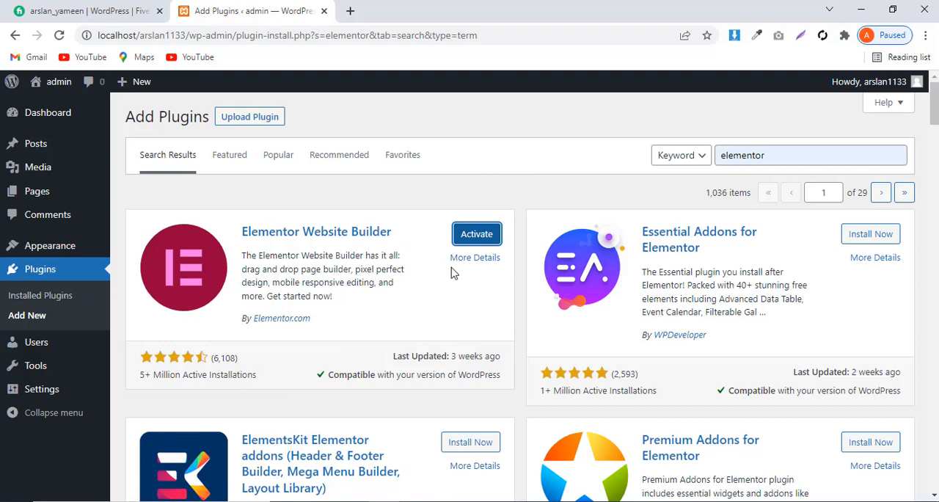
click(477, 235)
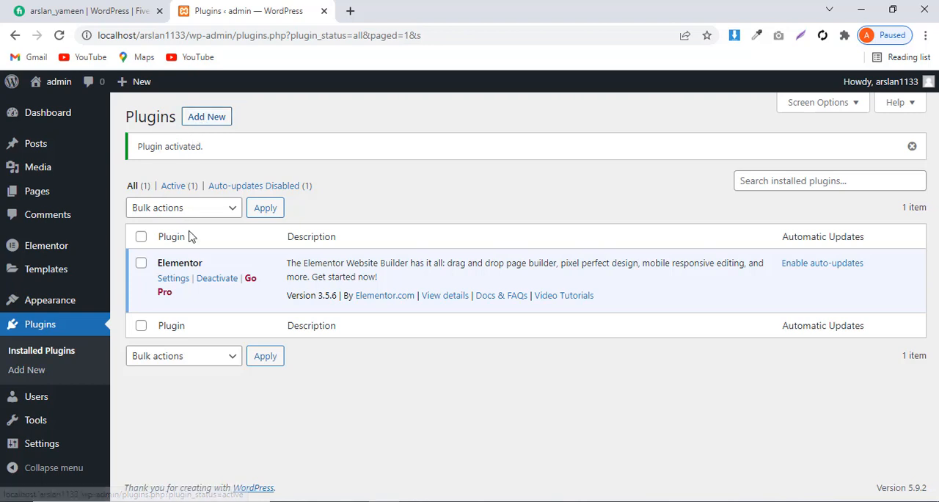
Open the installed themes and review the details and description of the Twenty Twenty-Two theme
mouse_move(66, 302)
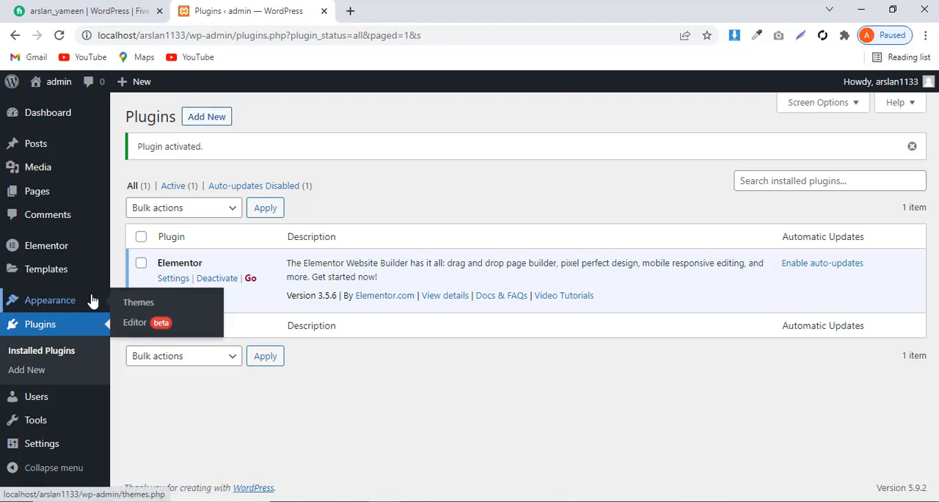
click(144, 304)
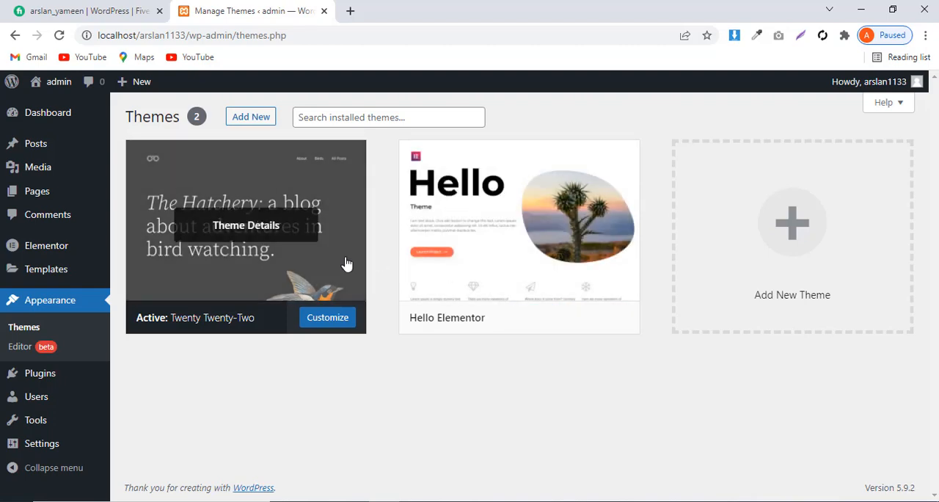
click(312, 264)
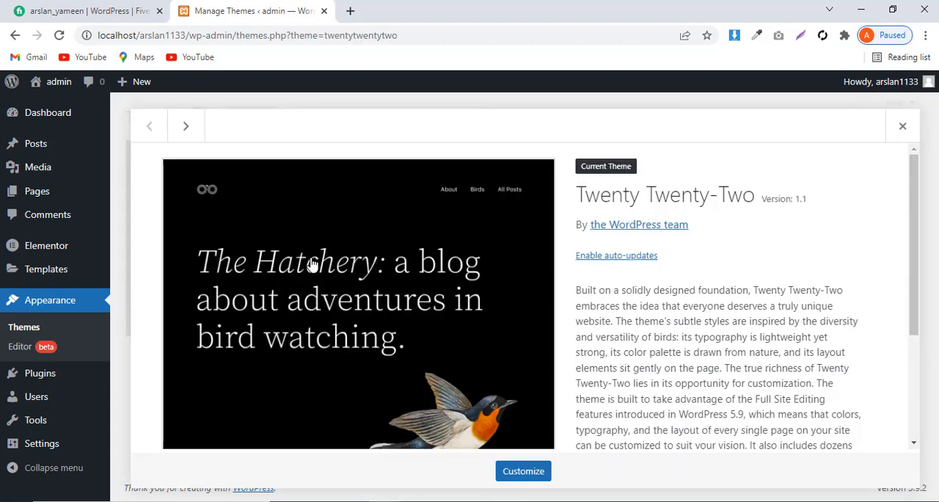
scroll(504, 359, down, 3)
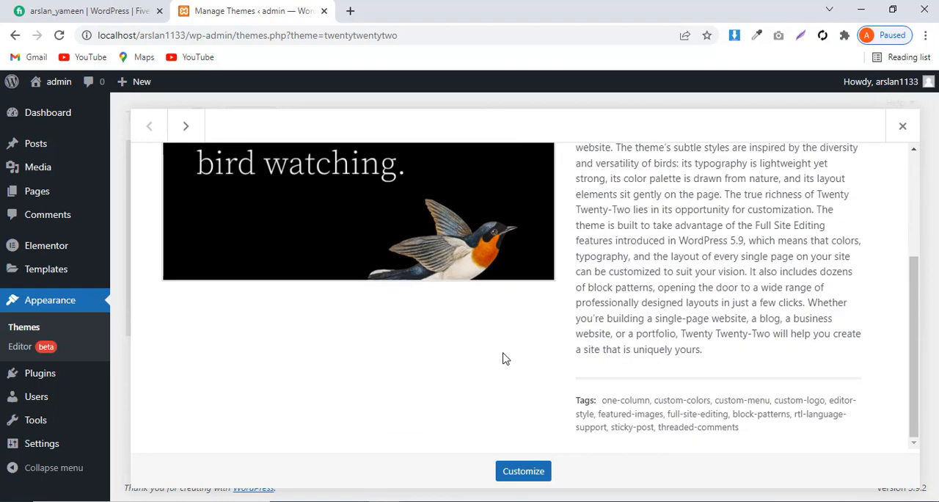
scroll(504, 359, up, 3)
scroll(504, 357, down, 3)
click(904, 127)
Delete the Hello Elementor theme from the installed themes and confirm the deletion
click(533, 227)
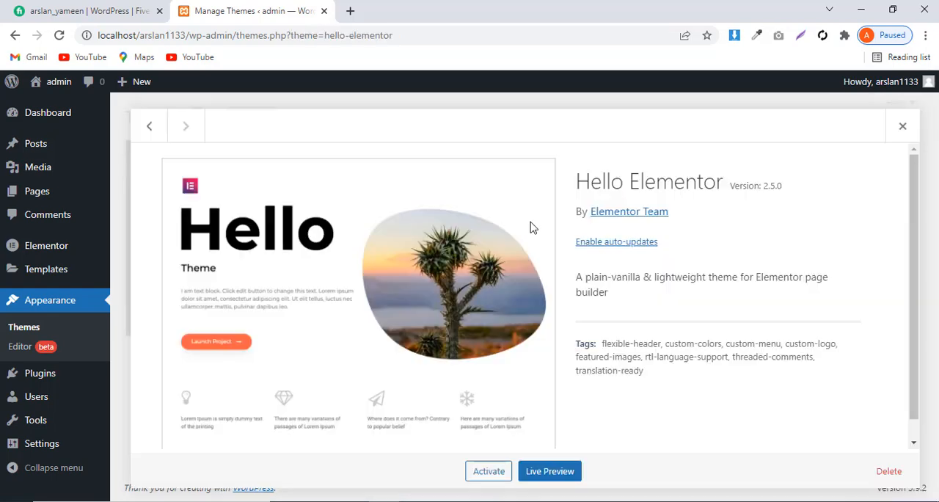
click(890, 472)
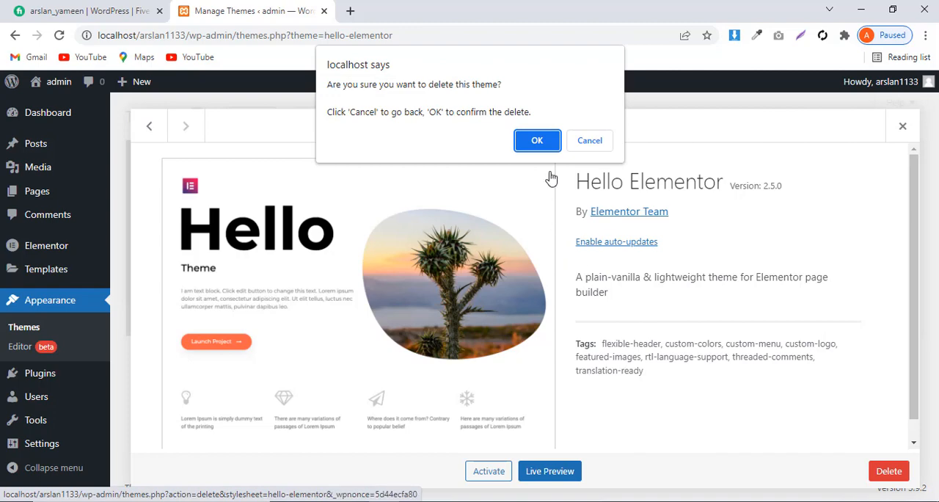
click(539, 141)
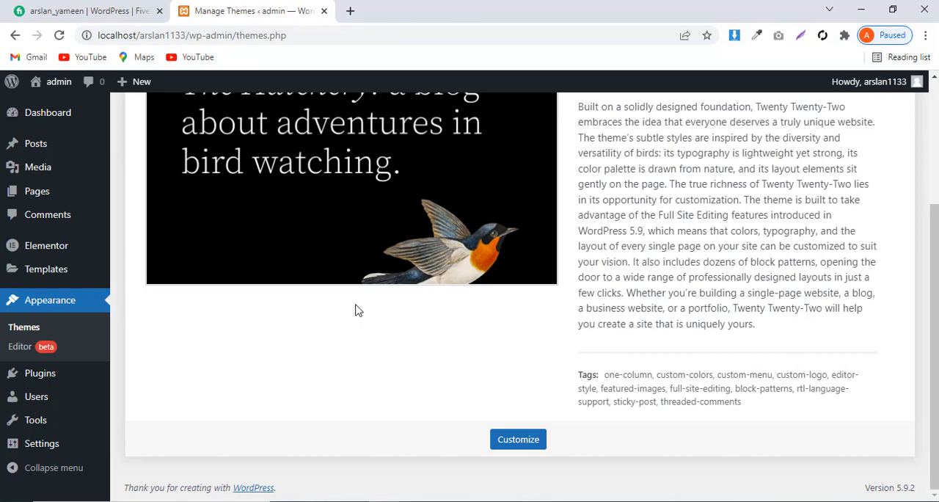
Add the Astra theme from the popular themes, installing and activating it
scroll(355, 311, up, 3)
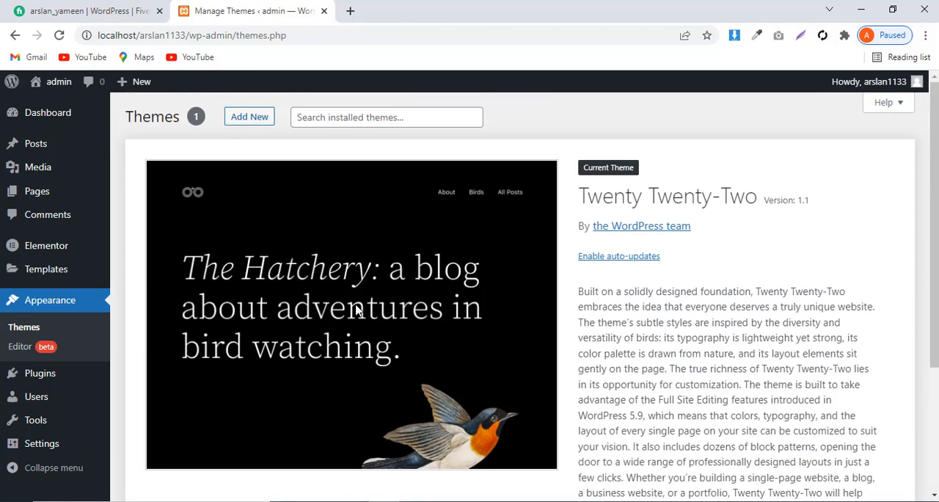
click(250, 118)
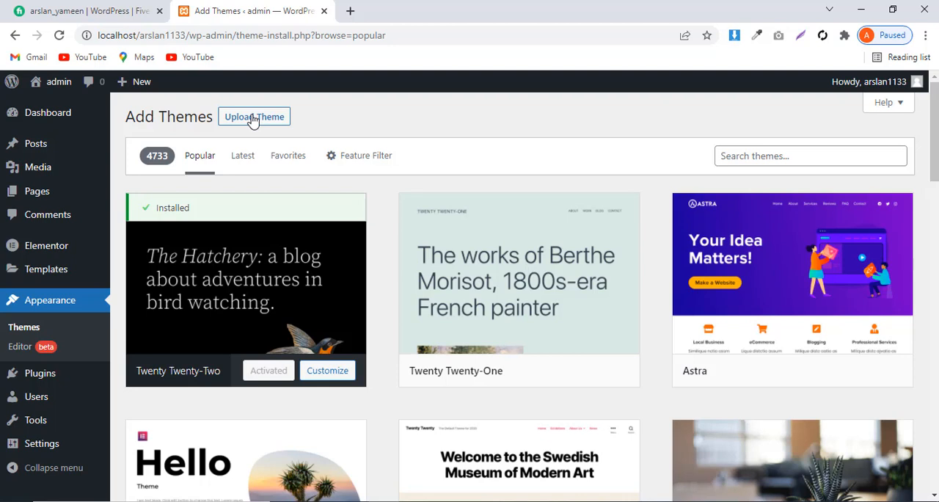
mouse_move(749, 316)
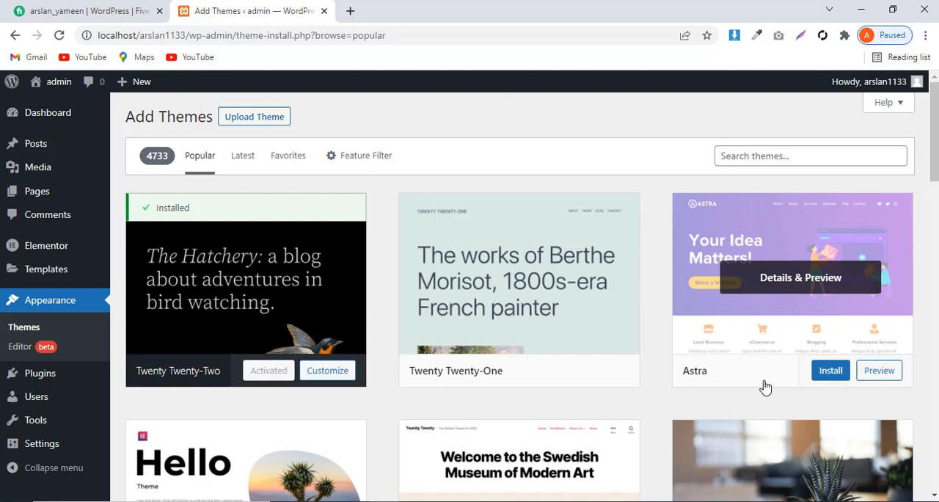
click(832, 372)
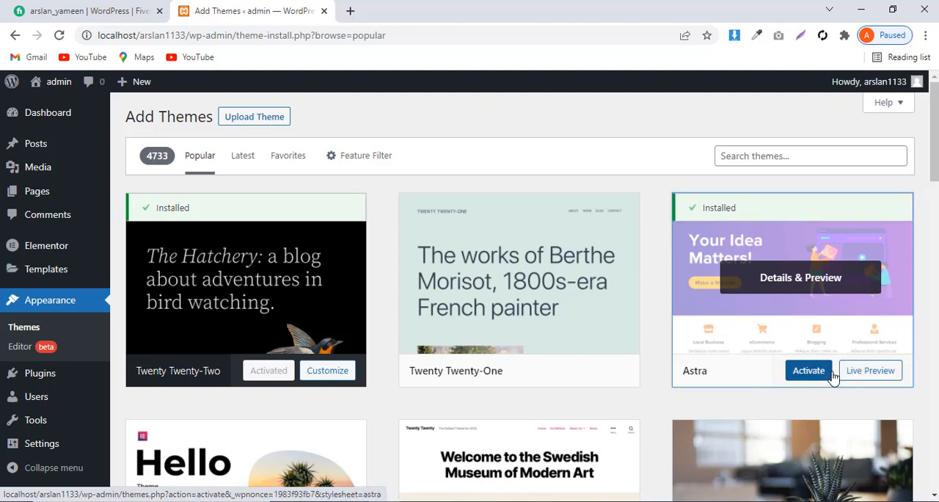
click(803, 375)
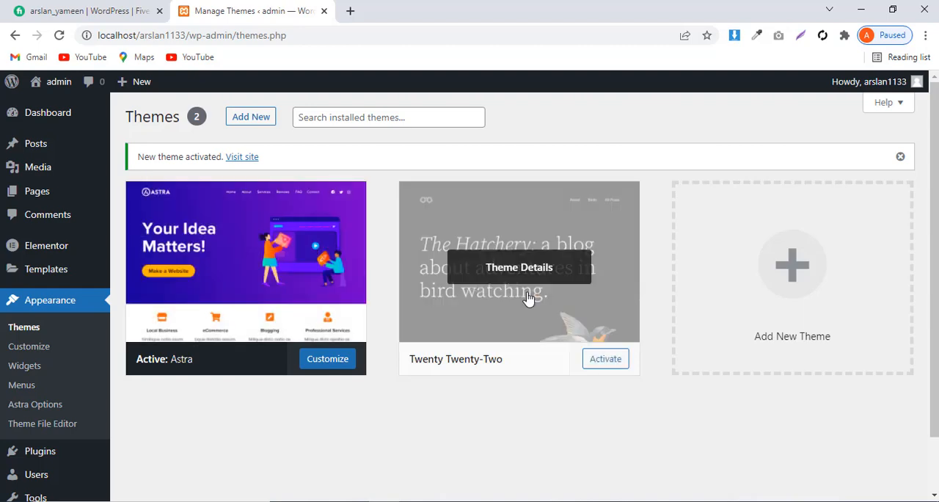
Delete the inactive Twenty Twenty-Two theme and confirm the deletion
click(533, 343)
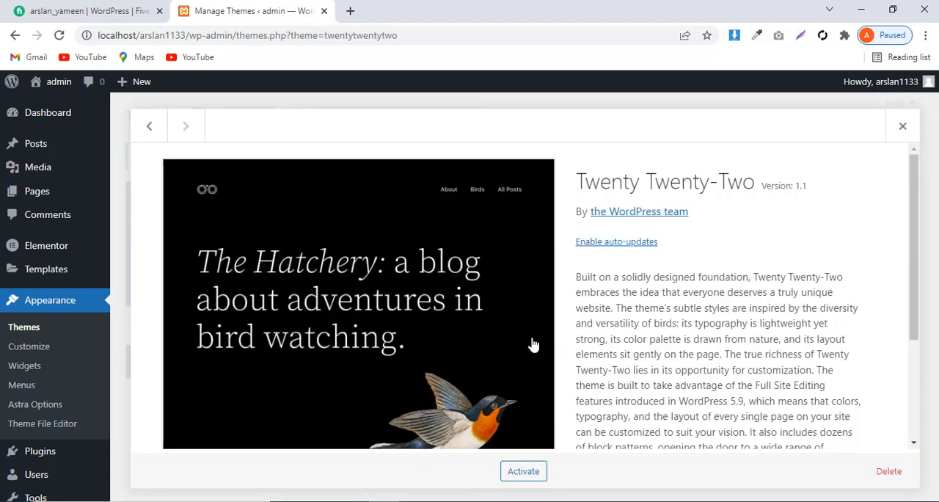
click(885, 474)
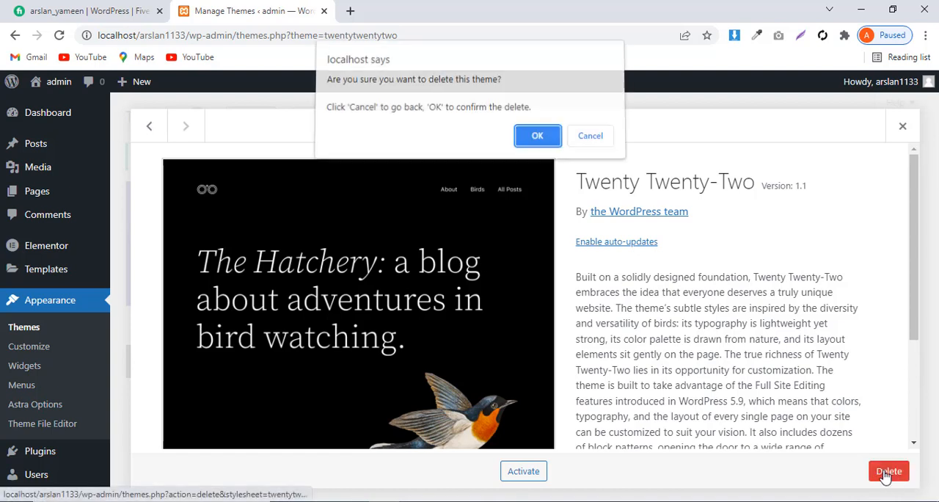
click(538, 141)
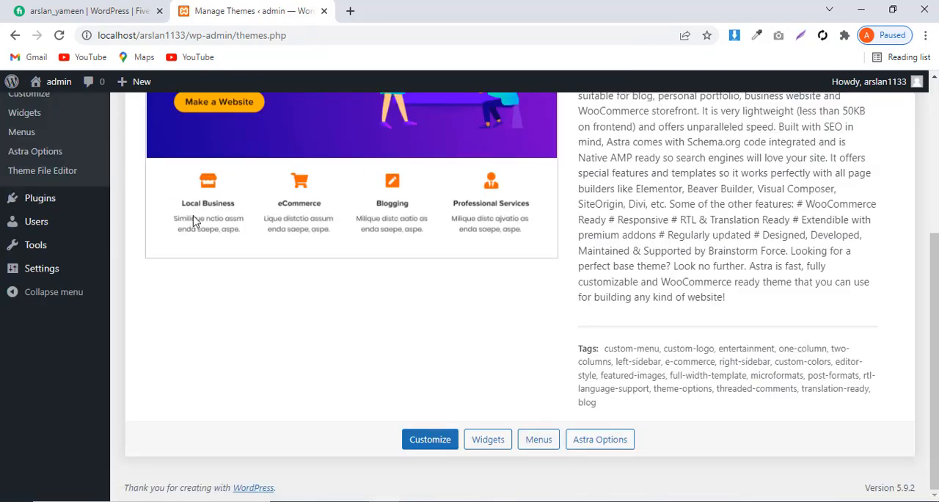
Start a new page from the list of all pages and title it Services
scroll(194, 222, up, 4)
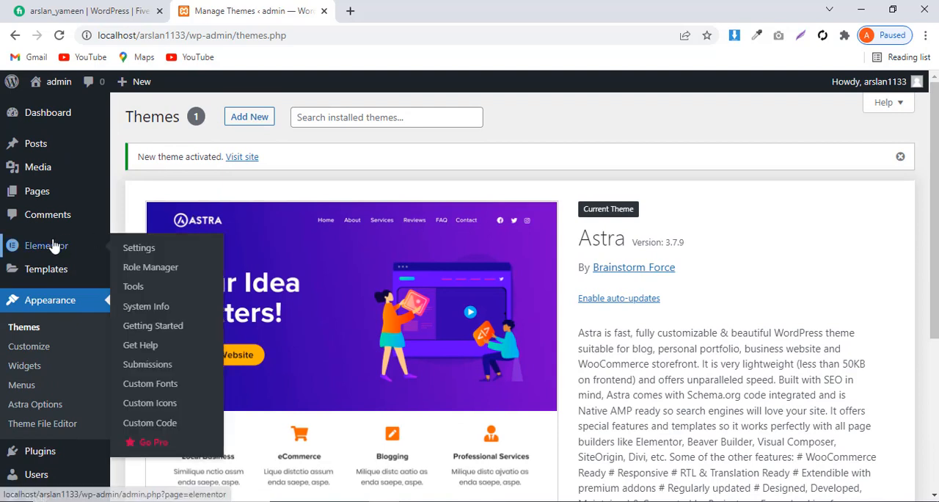
mouse_move(33, 201)
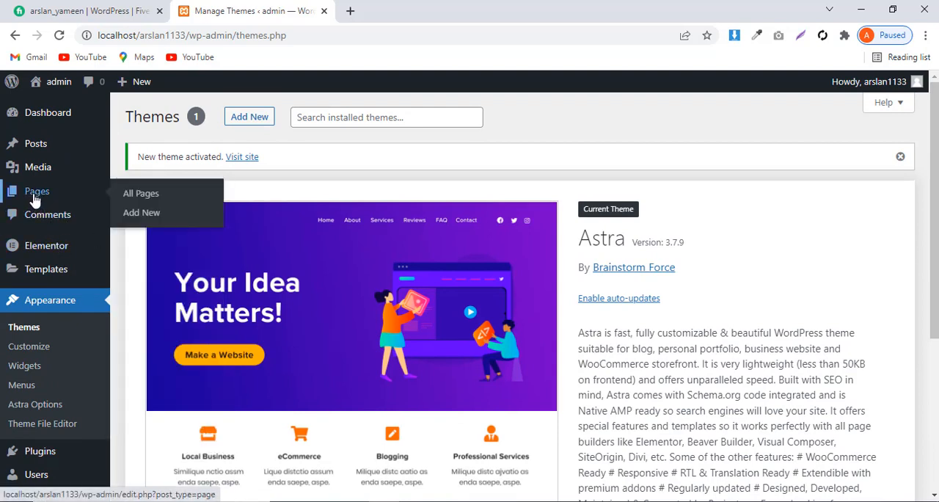
click(142, 199)
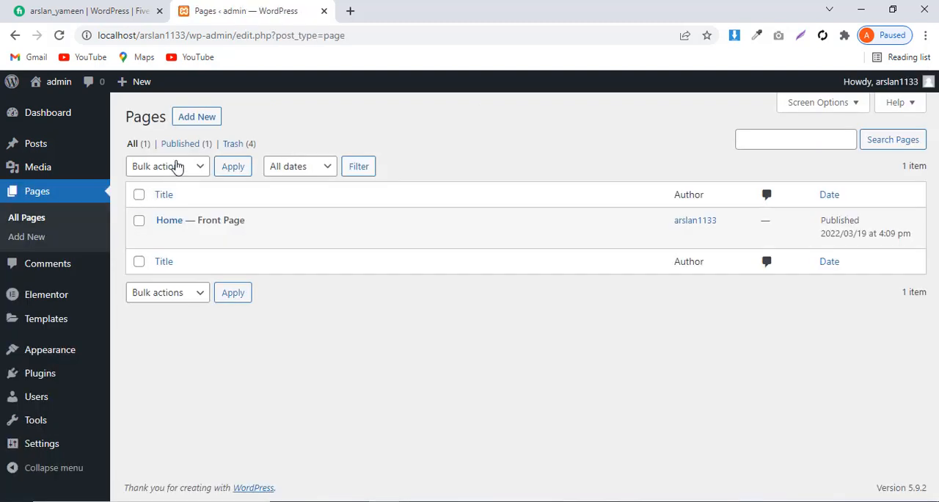
click(199, 121)
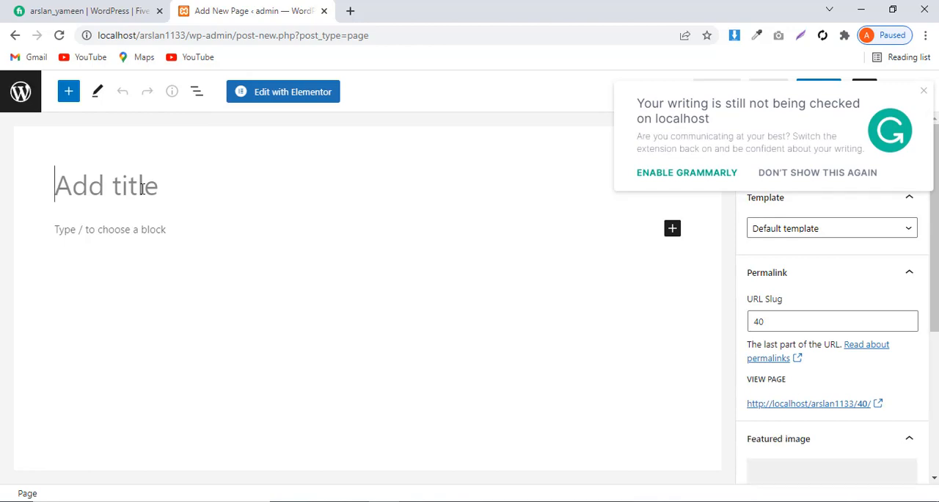
text(S)
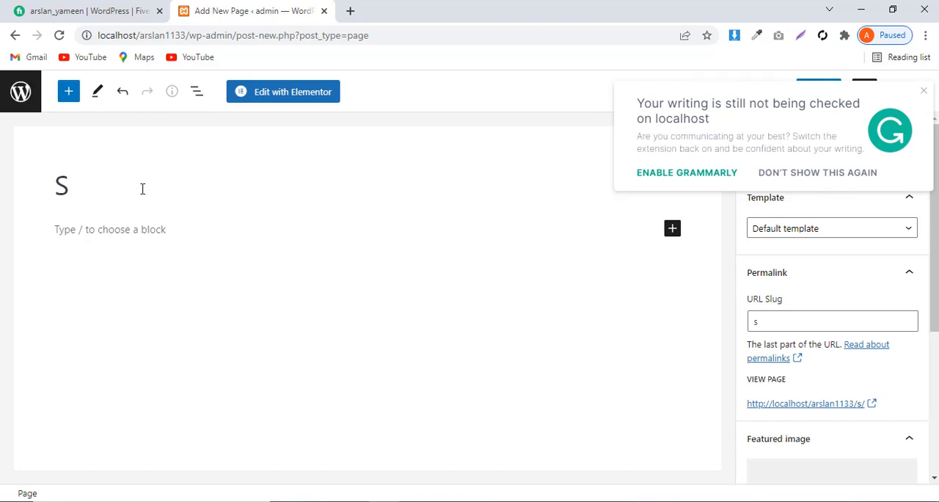
text(erv)
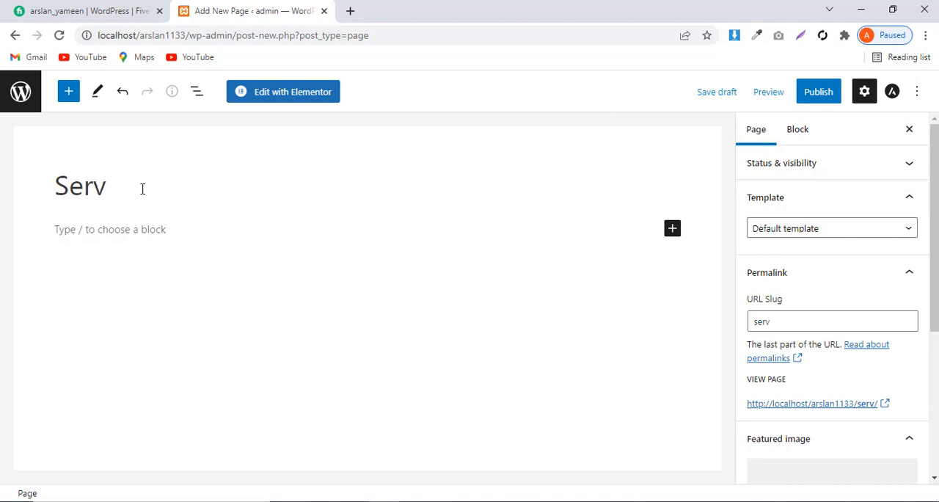
text(ices)
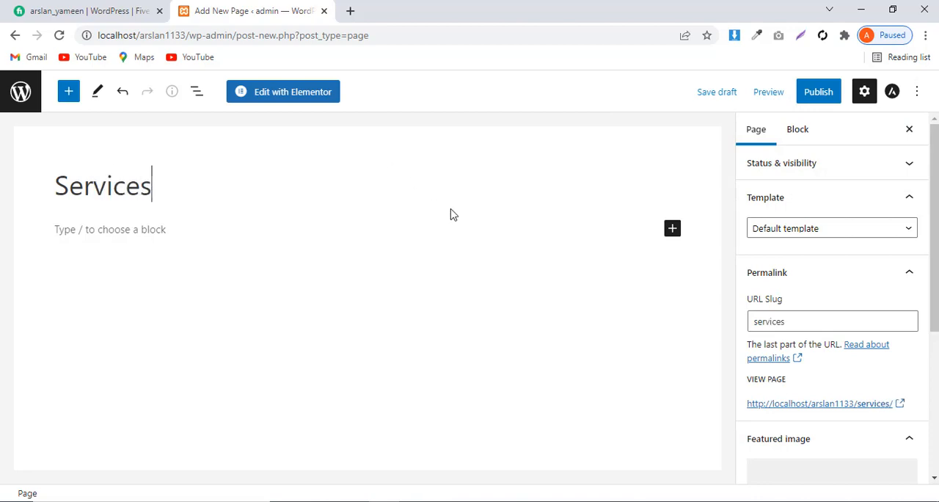
Set the Services page's template to Elementor Full Width and publish the page
click(779, 229)
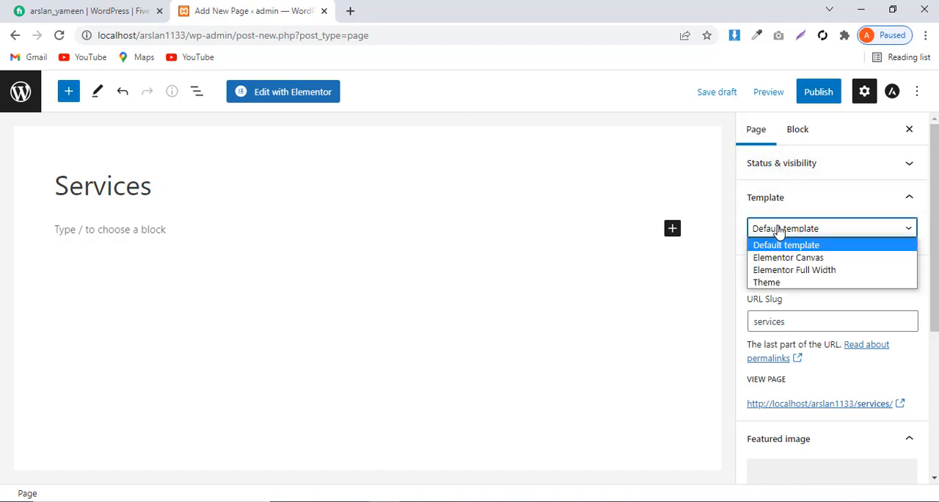
click(783, 271)
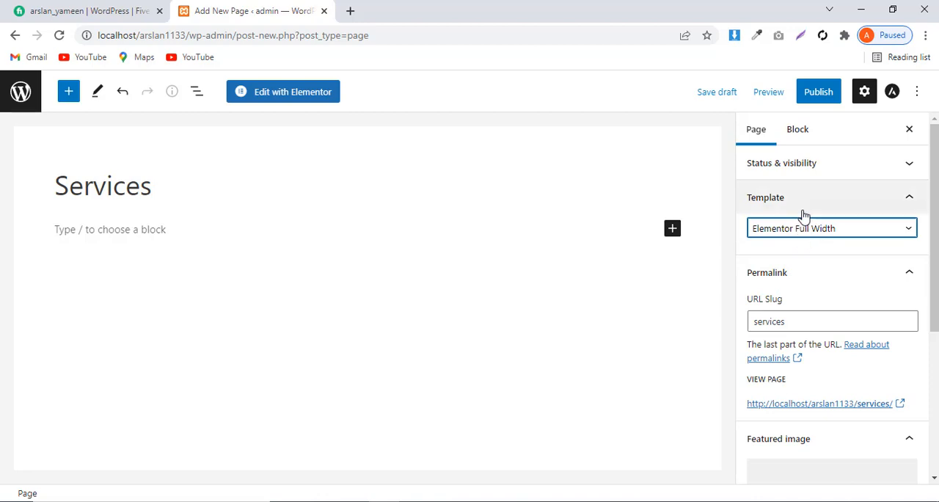
click(816, 96)
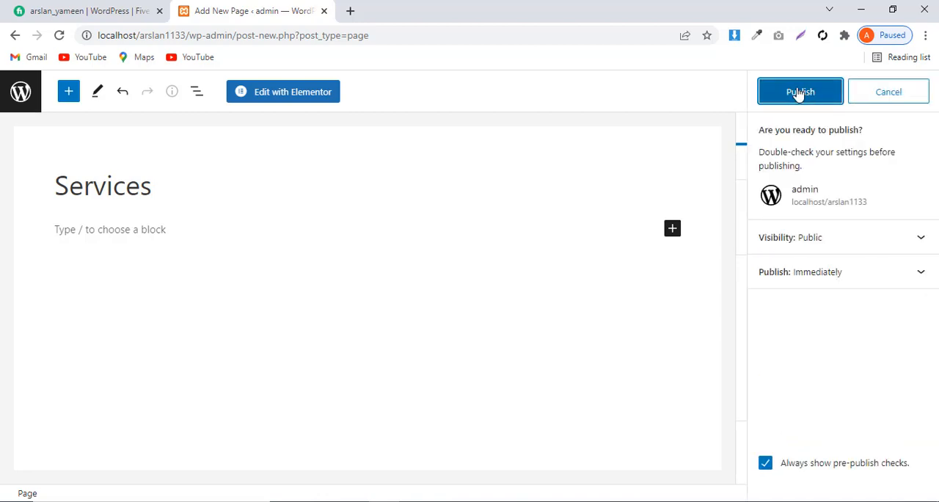
click(797, 95)
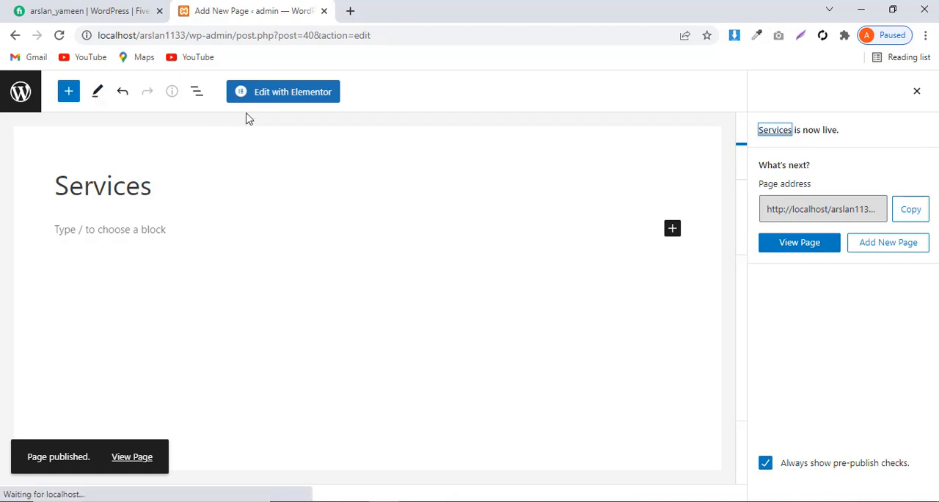
Return to the list of all pages and reload it to check the newly published page
click(14, 35)
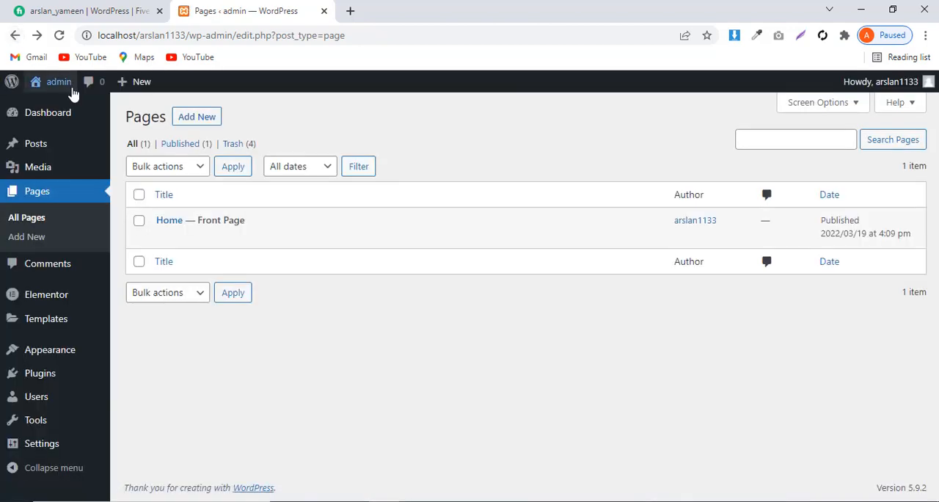
click(59, 36)
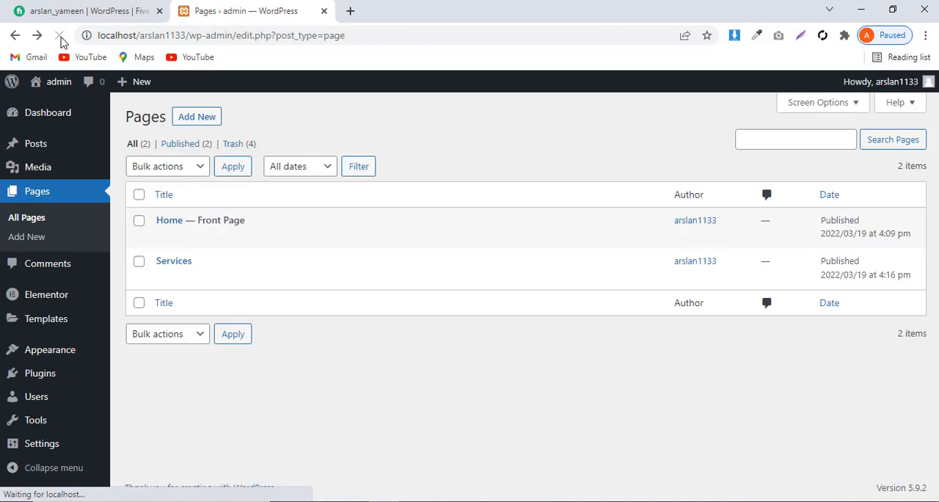
mouse_move(173, 237)
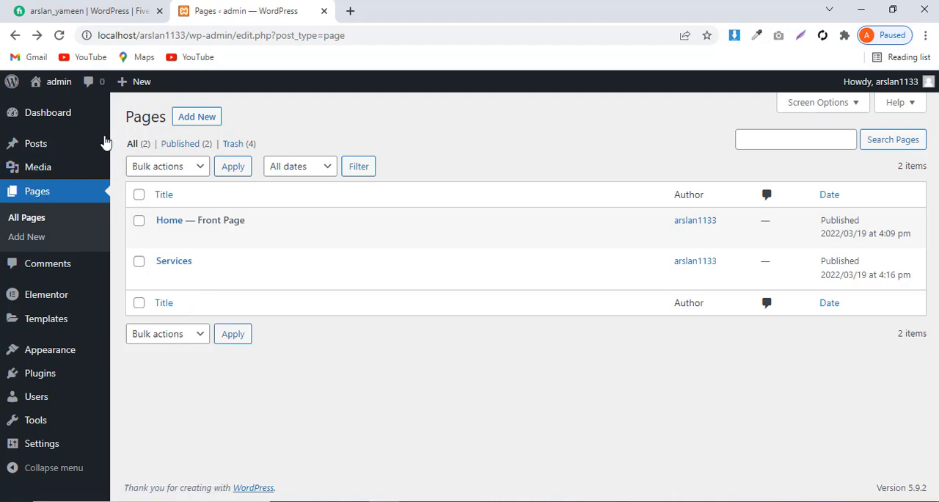
Open the list of all posts and start a new post
mouse_move(52, 147)
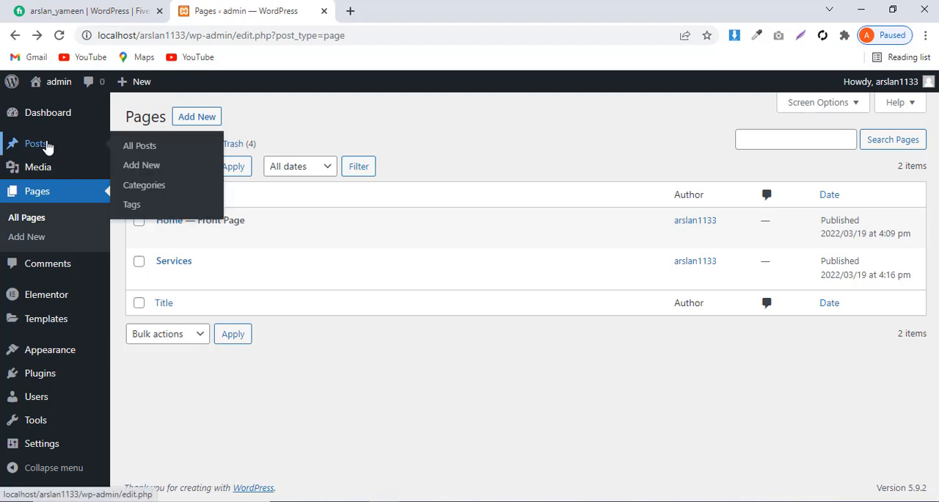
click(145, 150)
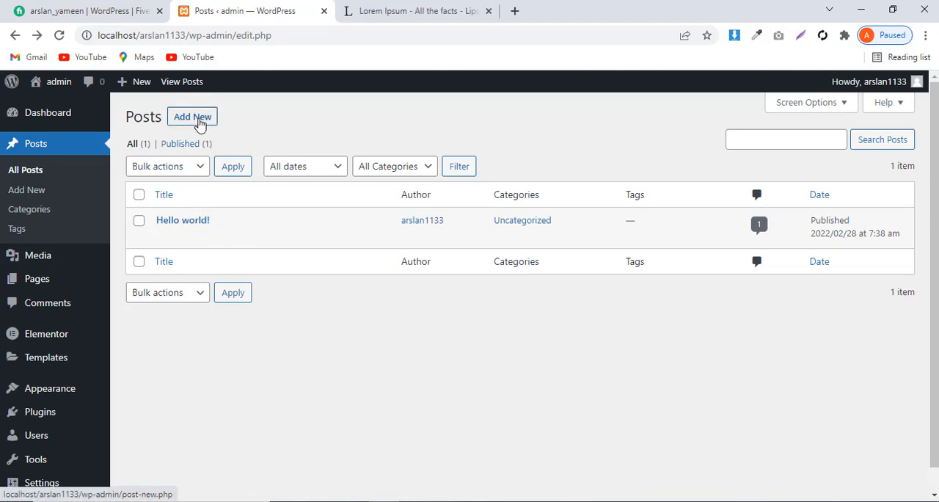
click(200, 123)
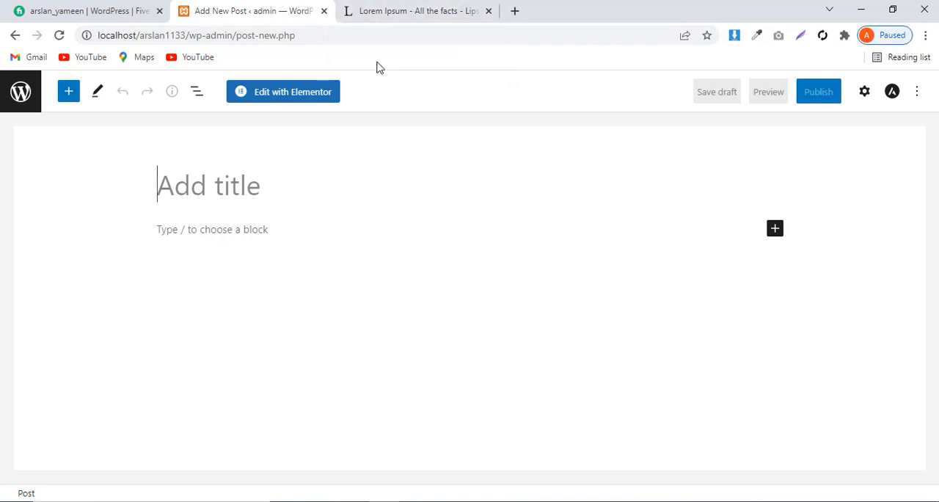
Copy the Lorem Ipsum heading from the lipsum.com page and paste it as the new post's title
click(400, 8)
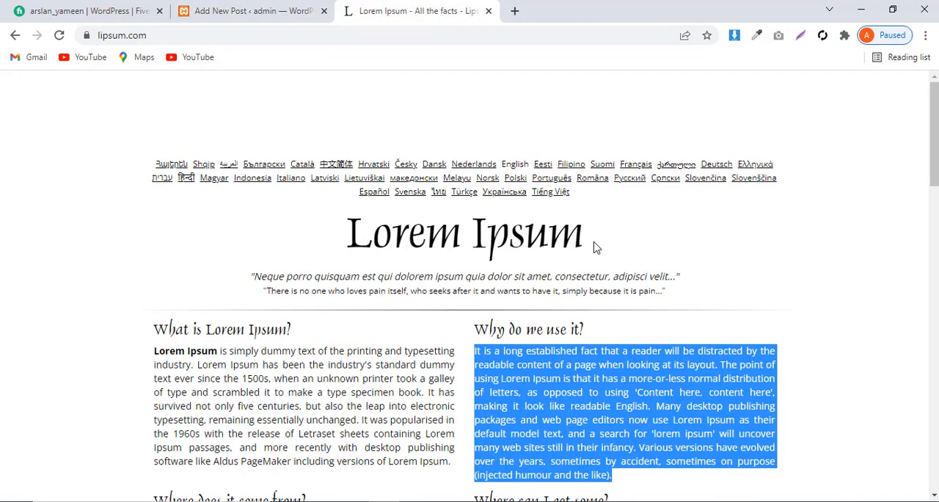
drag(594, 248, 348, 249)
key(ctrl+c)
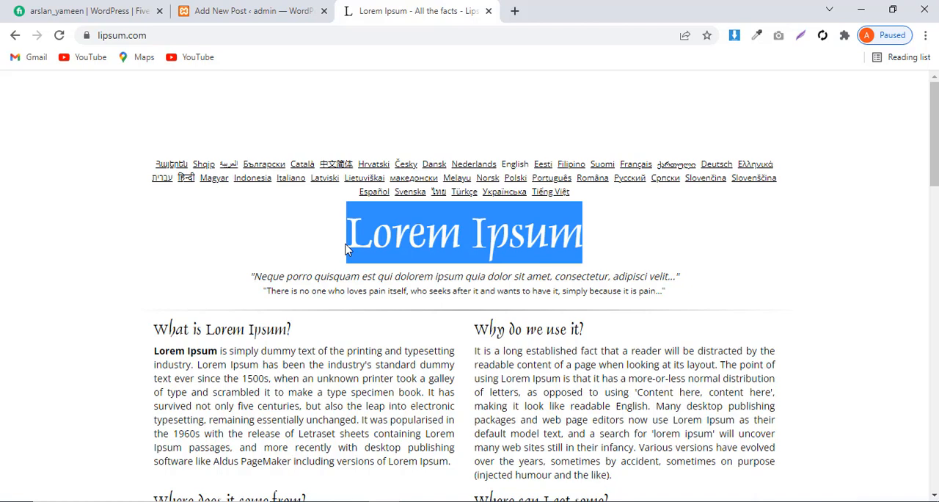
click(240, 13)
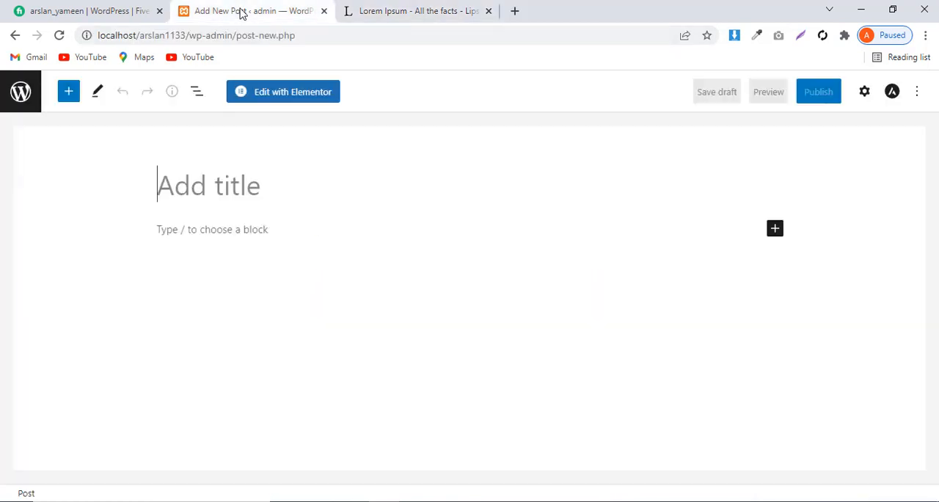
key(ctrl+v)
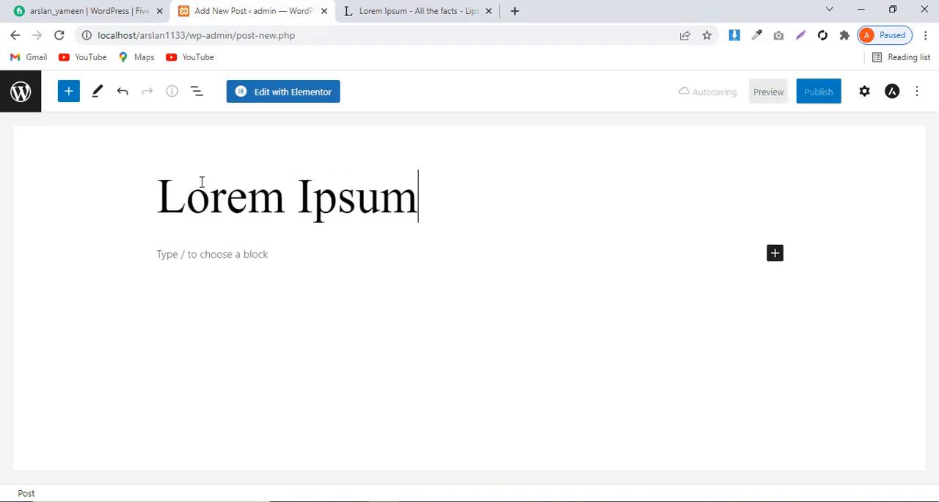
Copy the "What is Lorem Ipsum?" paragraph from lipsum.com into the post's body below the title
click(220, 253)
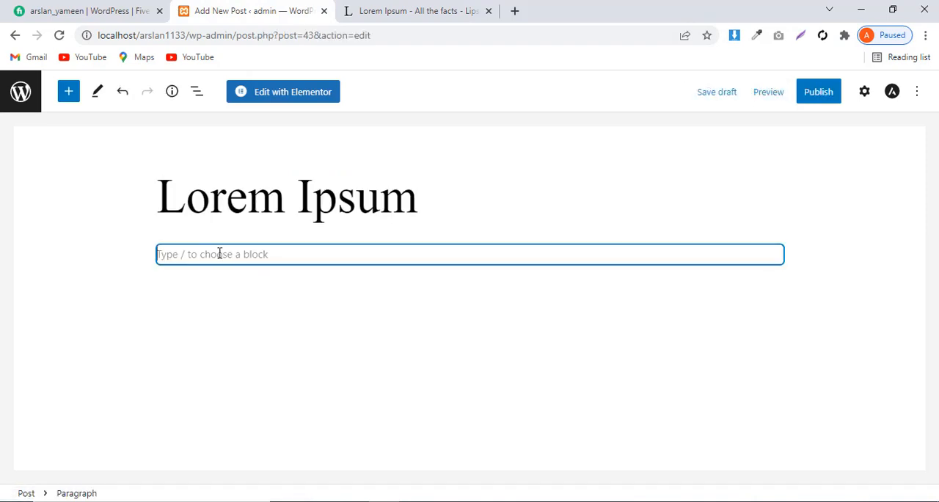
click(415, 6)
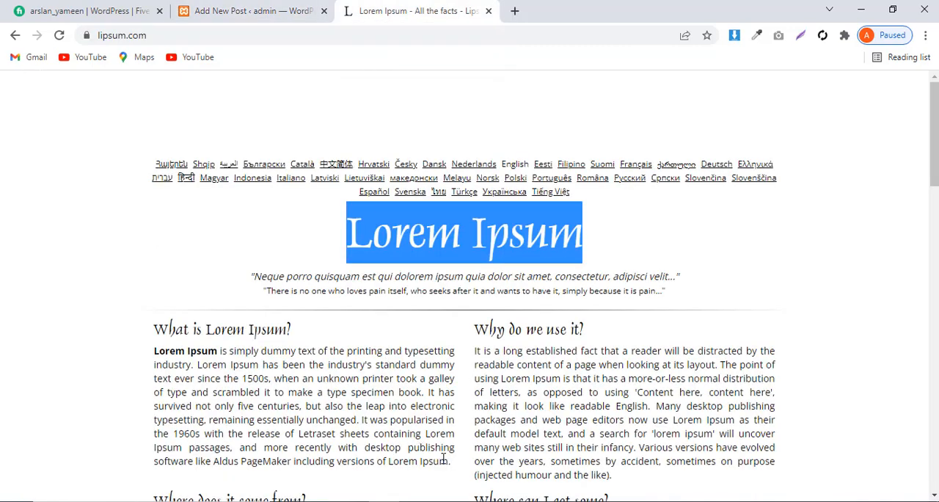
drag(452, 464, 154, 350)
key(ctrl+c)
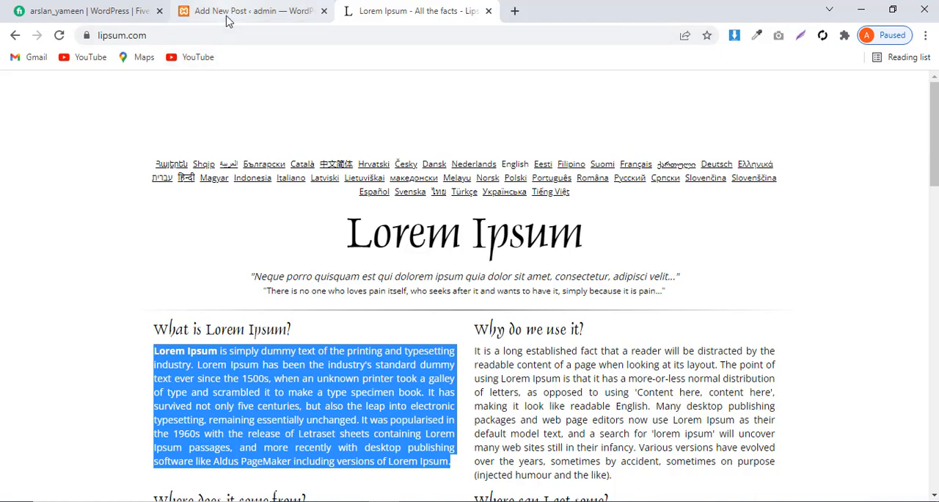
click(226, 18)
click(178, 257)
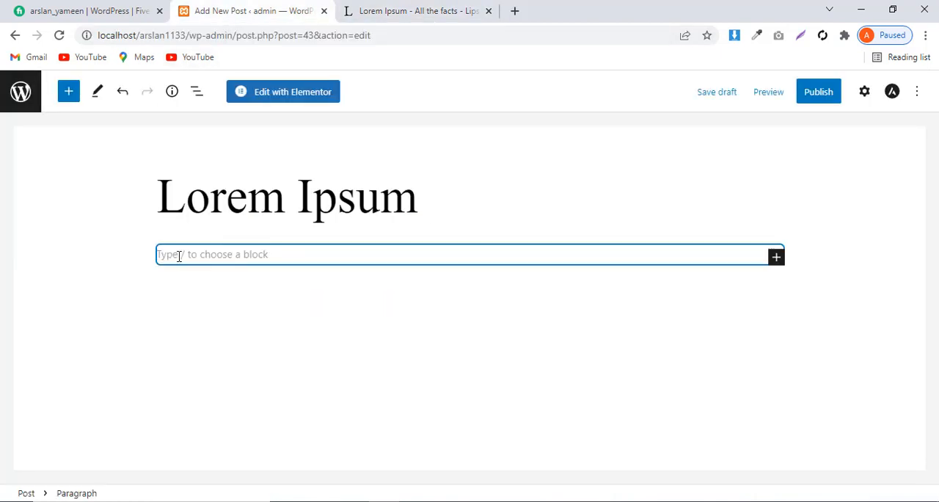
key(ctrl+v)
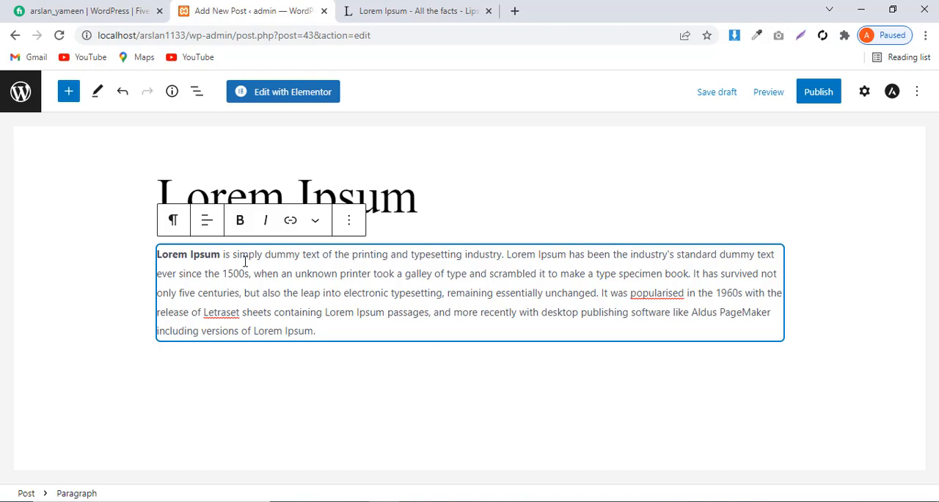
Search the blocks for "image" and add an Image block below the post's paragraph
click(69, 96)
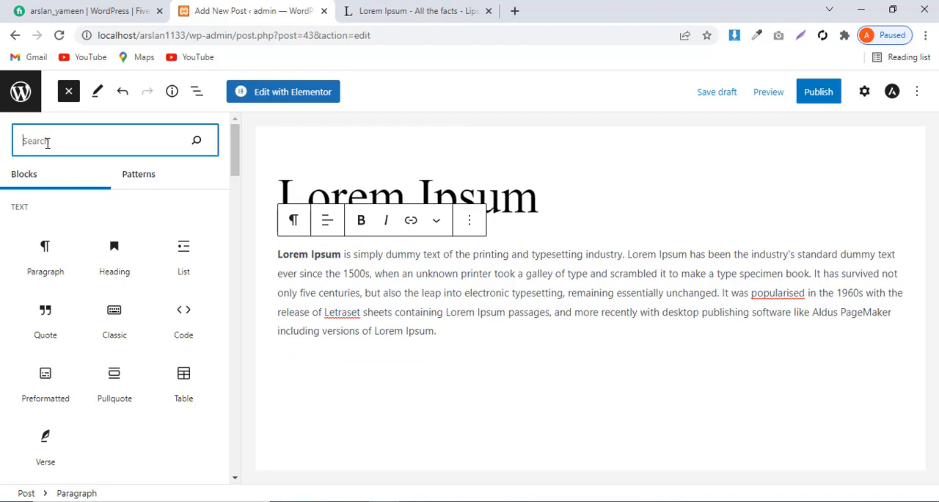
text(ima)
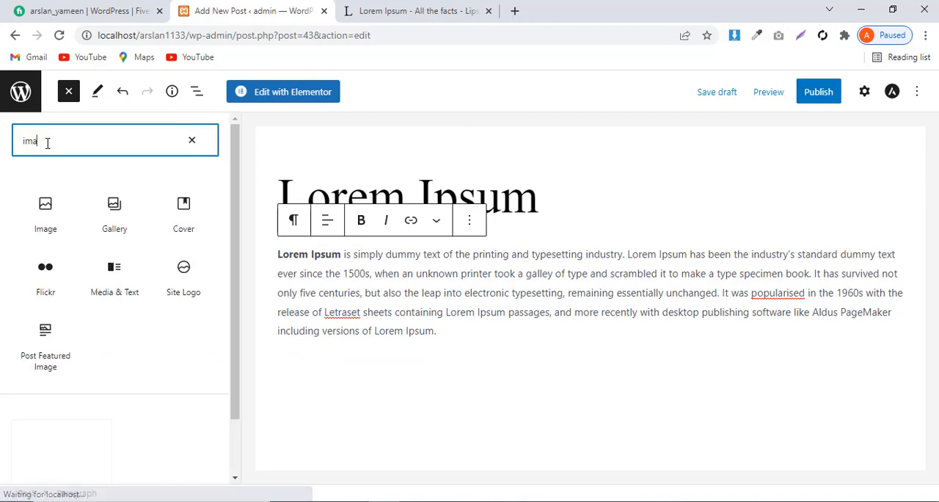
text(ge)
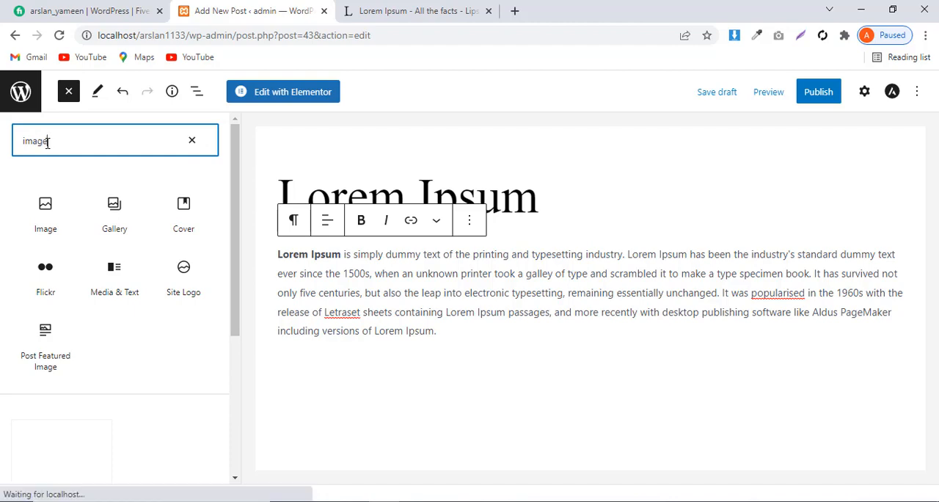
click(48, 211)
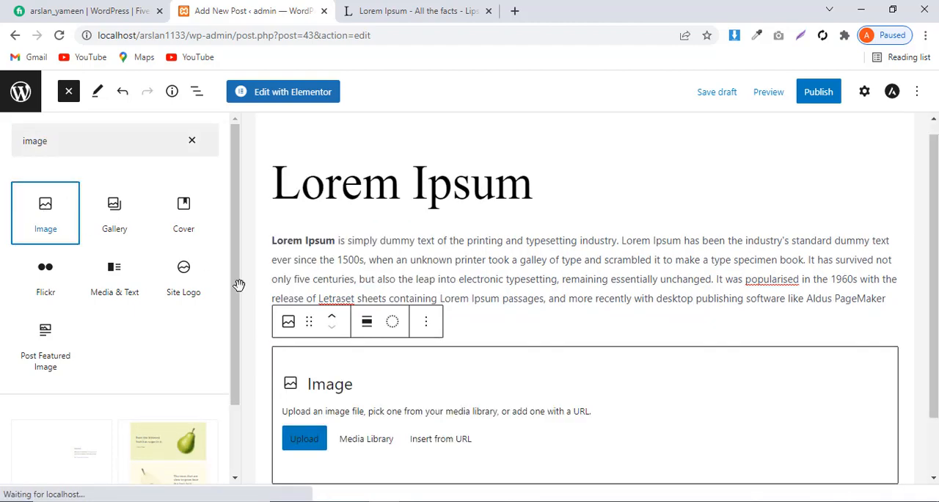
Upload the "download" picture from the Downloads folder to the media library and insert it into the Image block
click(357, 369)
scroll(357, 370, down, 1)
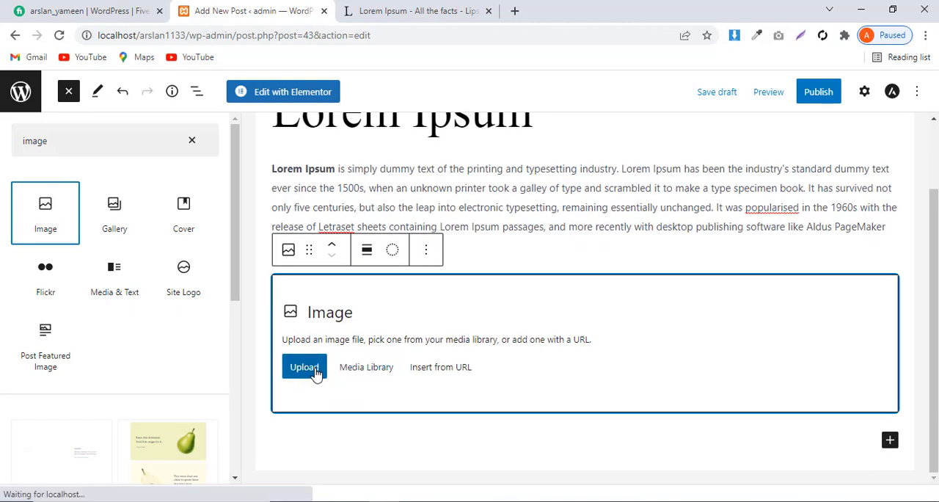
click(368, 372)
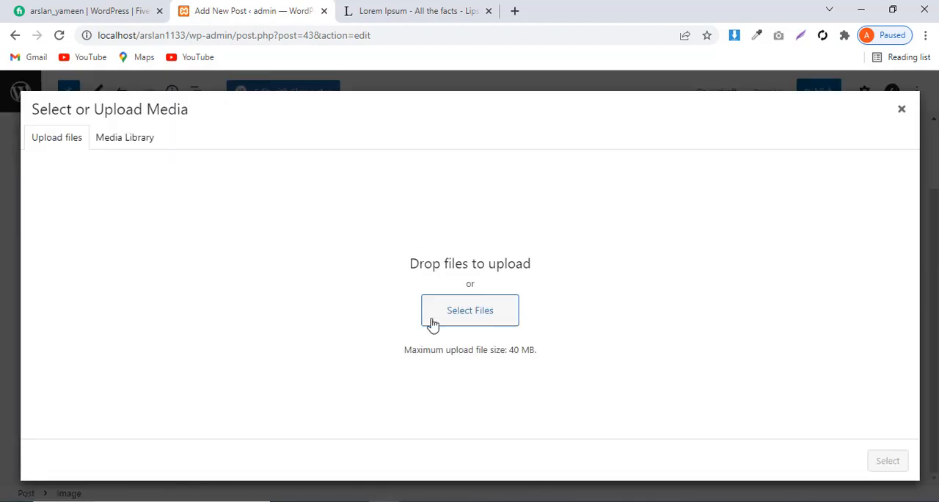
click(474, 309)
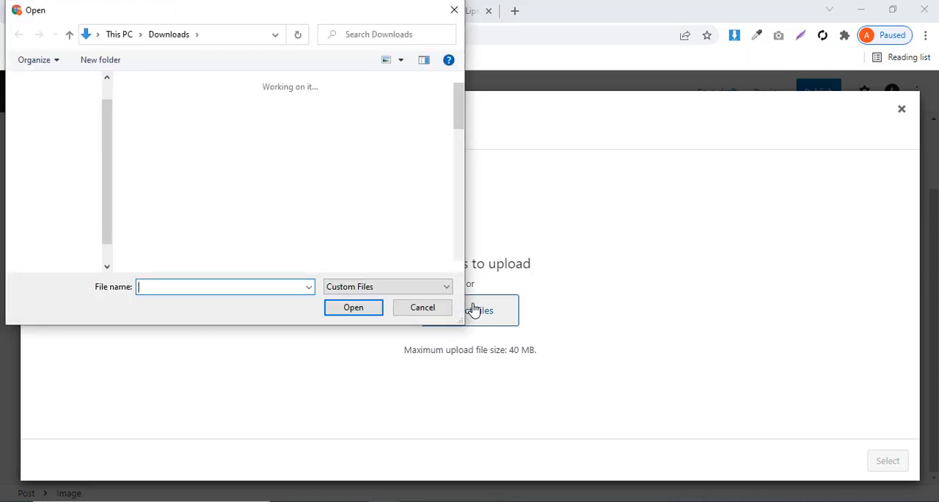
scroll(273, 226, down, 1)
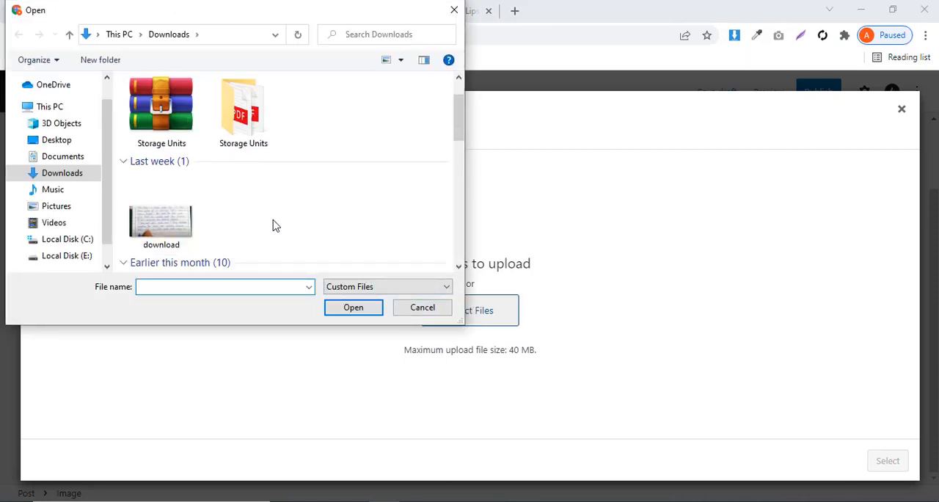
scroll(273, 225, down, 5)
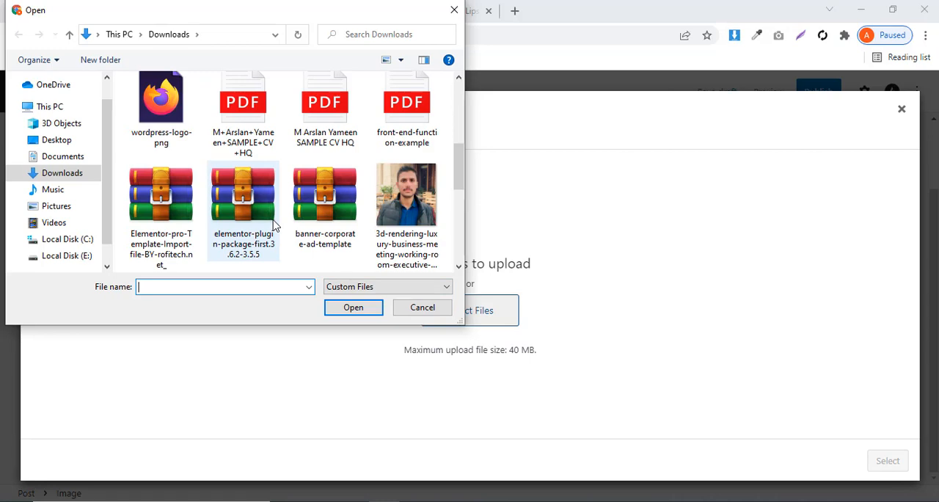
scroll(274, 225, down, 3)
scroll(274, 225, down, 5)
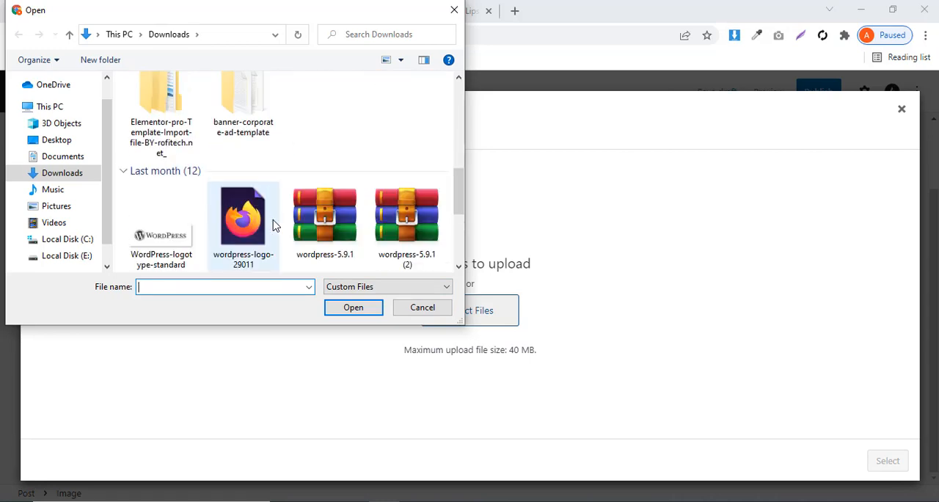
scroll(273, 225, down, 3)
scroll(273, 226, up, 15)
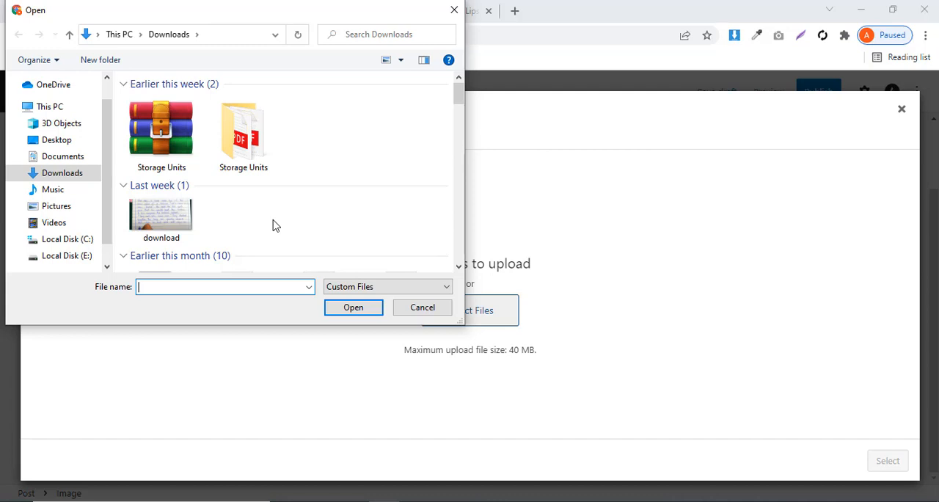
click(167, 227)
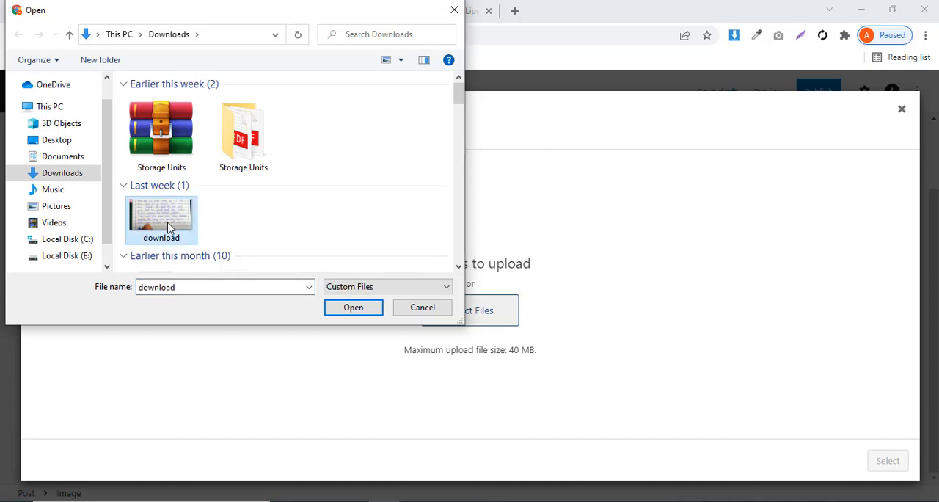
click(355, 309)
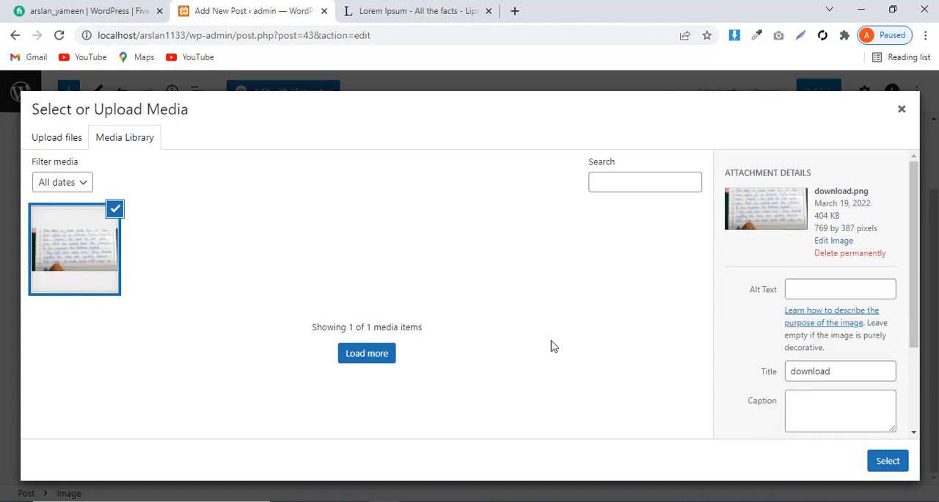
click(888, 462)
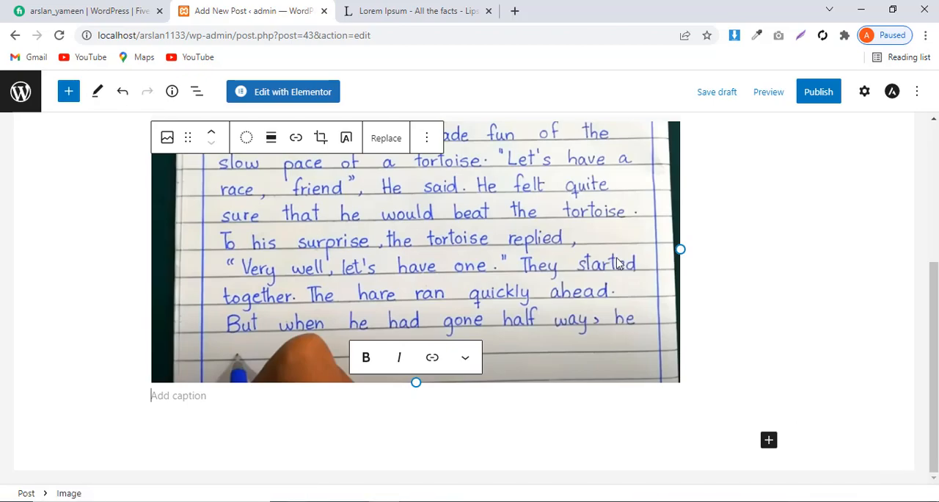
Publish the Lorem Ipsum post with public visibility, effective immediately
scroll(617, 263, up, 3)
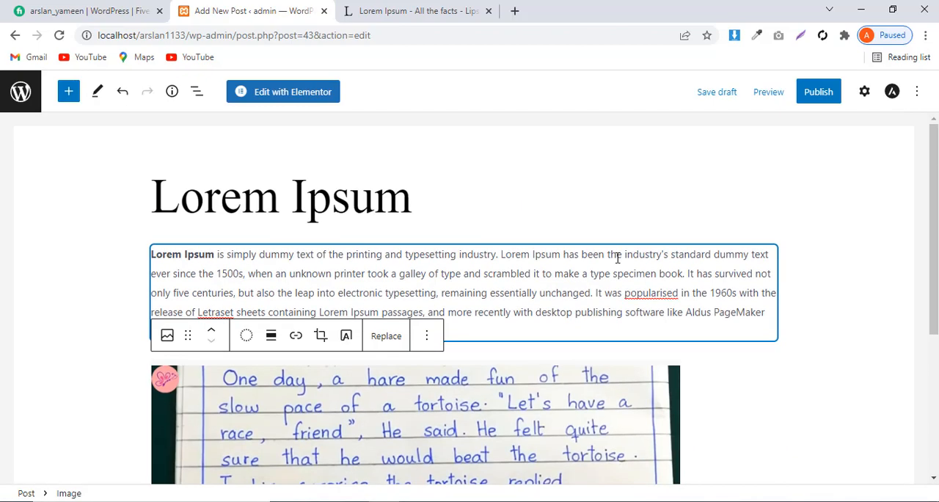
click(819, 96)
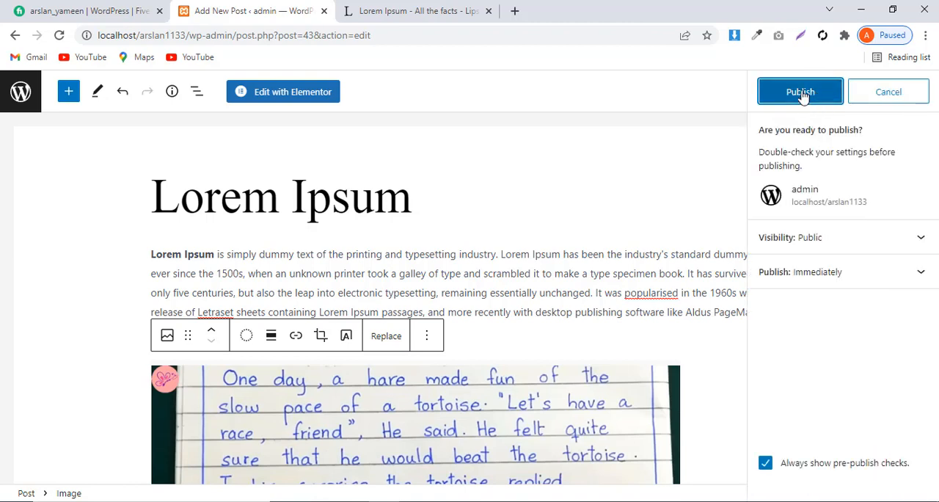
click(803, 94)
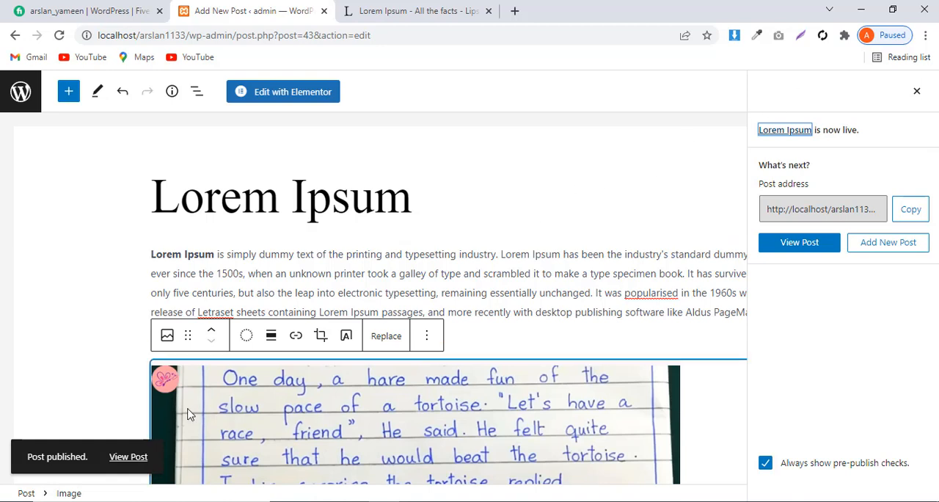
View the published post on the site and check its title, text, image and comment section
click(129, 455)
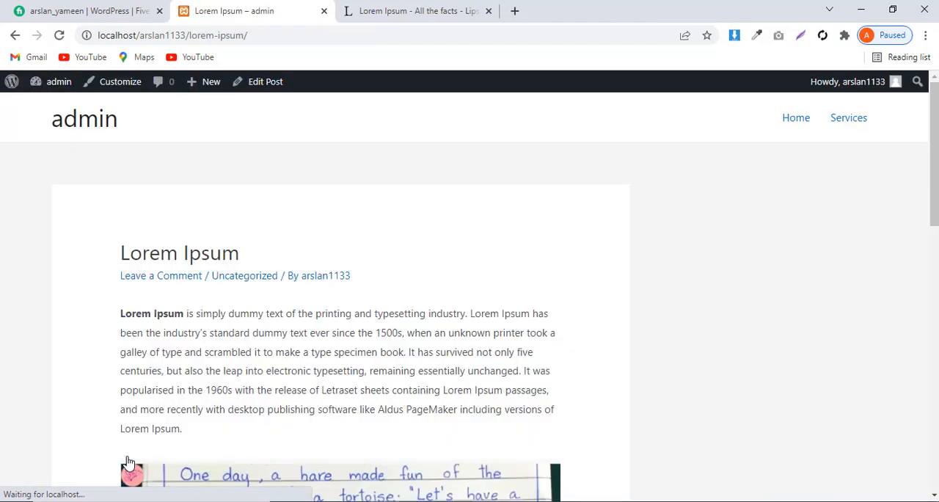
scroll(356, 455, down, 1)
scroll(356, 456, down, 1)
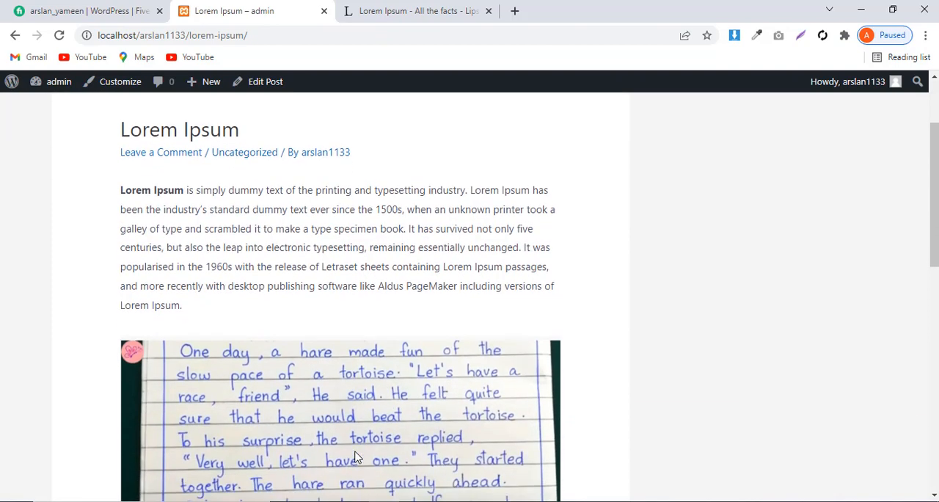
scroll(294, 346, up, 1)
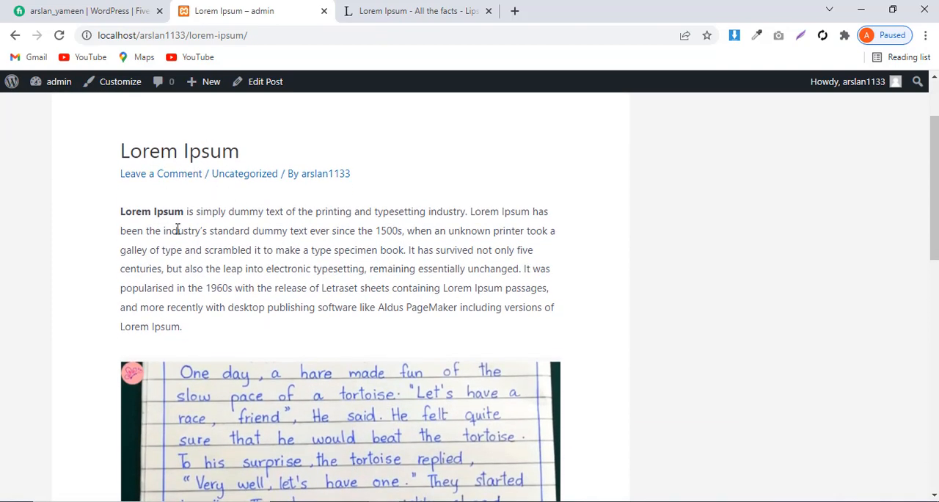
scroll(227, 284, down, 3)
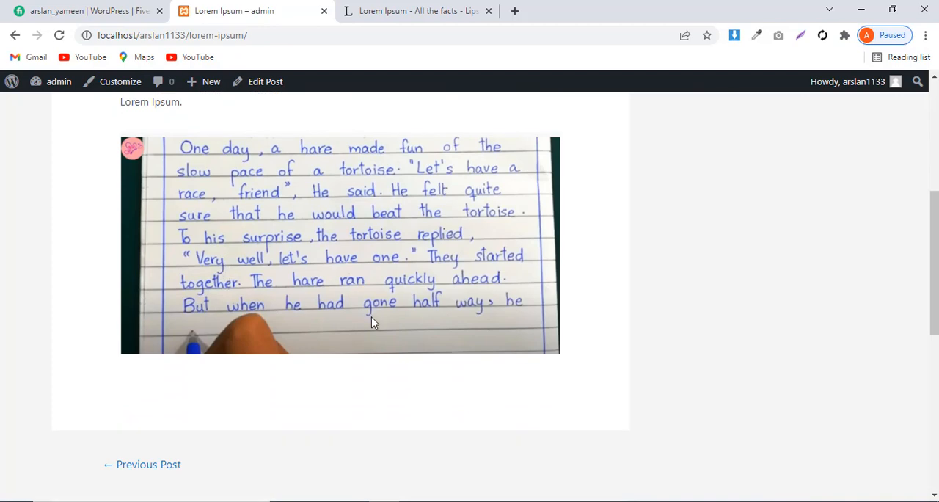
scroll(342, 346, down, 6)
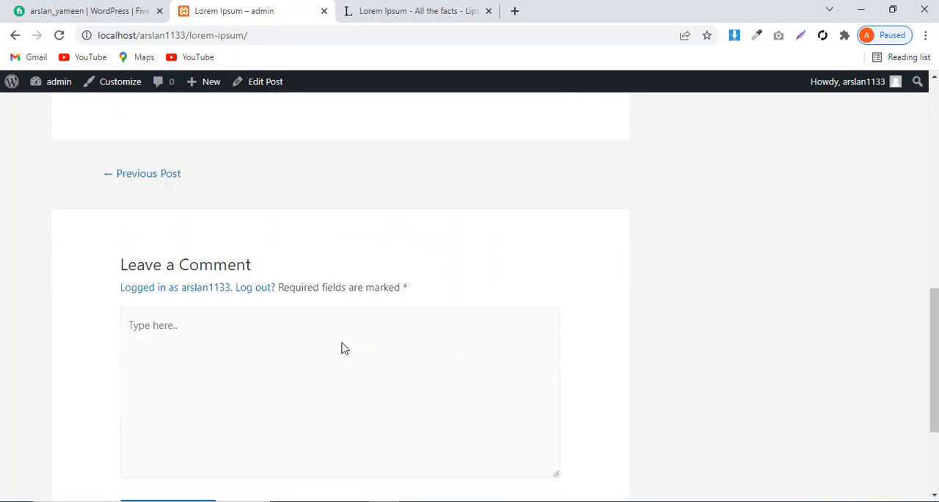
scroll(342, 345, up, 10)
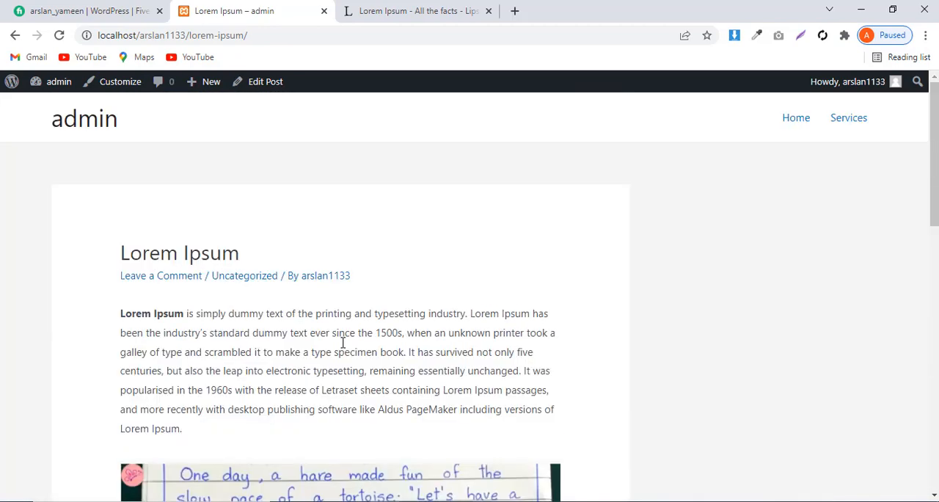